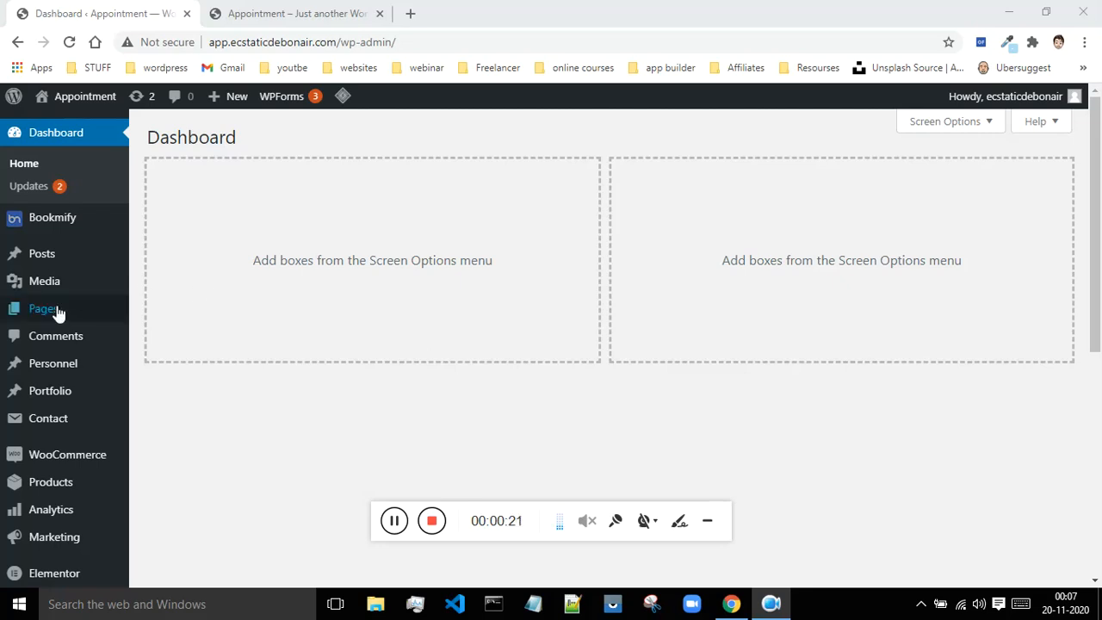
- Open the site's installed themes page from the WordPress dashboard
{"action": "scroll", "coordinate": [116, 339], "scroll_direction": "down", "scroll_amount": 4}
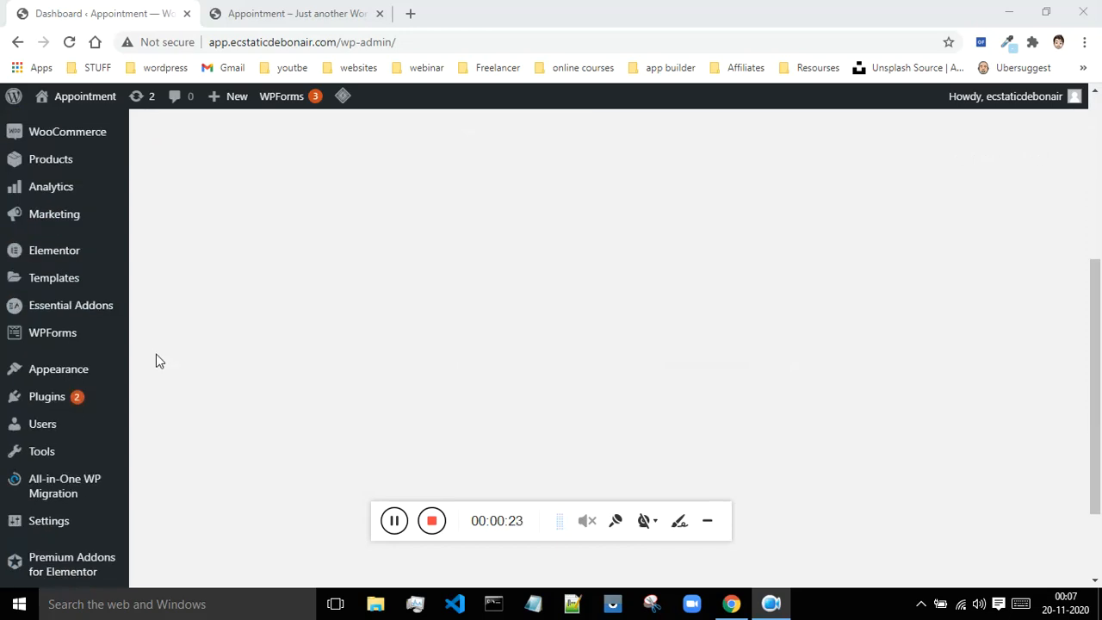
{"action": "mouse_move", "coordinate": [88, 377]}
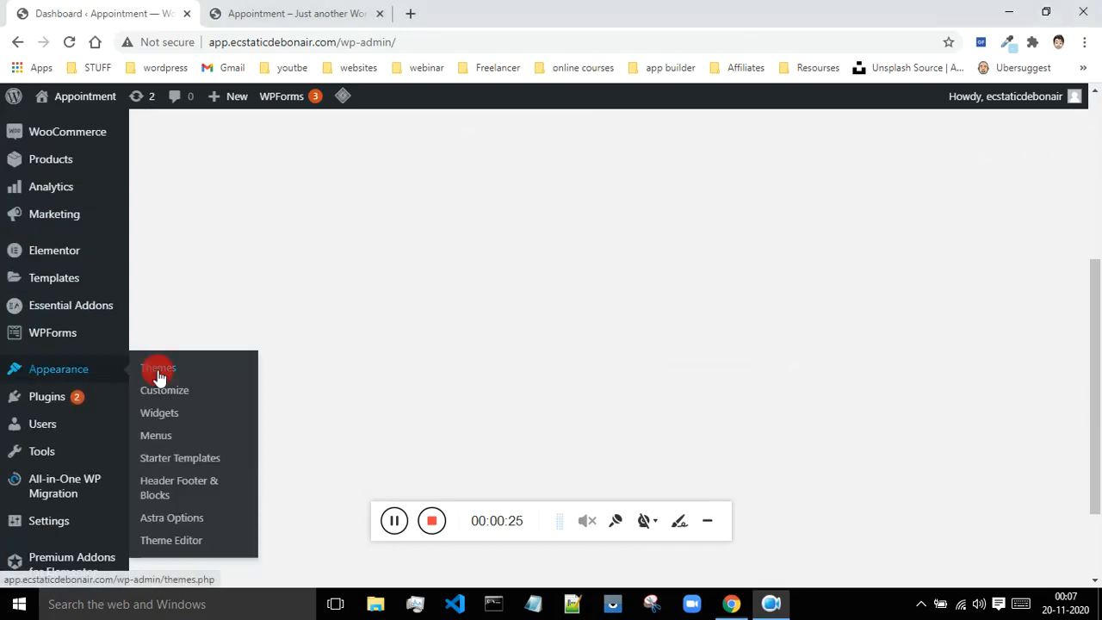
{"action": "scroll", "coordinate": [157, 377], "scroll_direction": "up", "scroll_amount": 4}
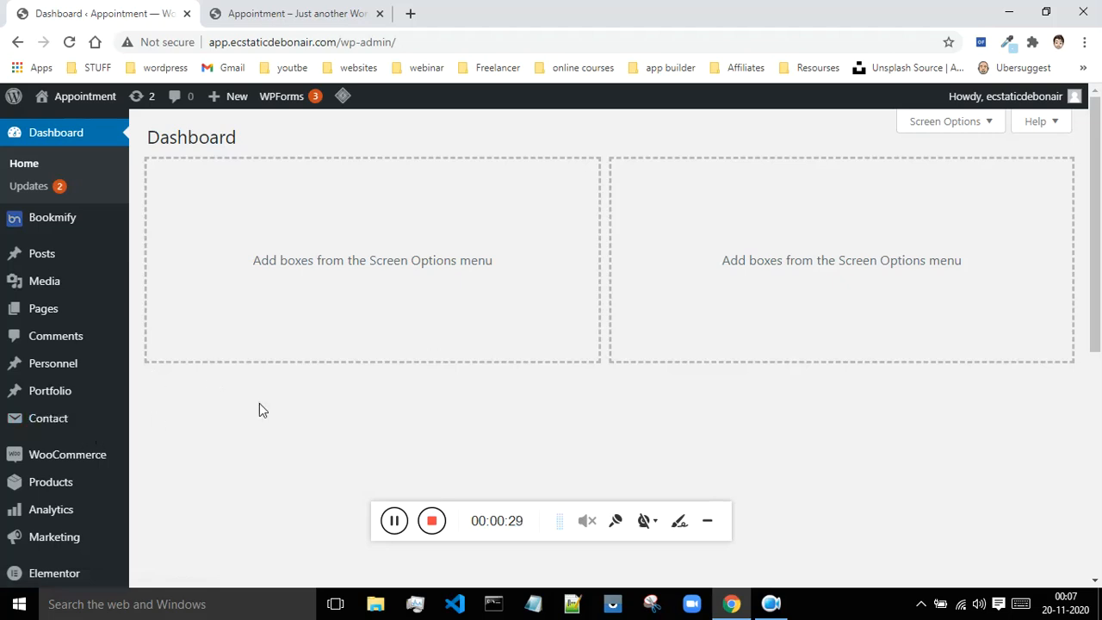
{"action": "scroll", "coordinate": [90, 465], "scroll_direction": "down", "scroll_amount": 2}
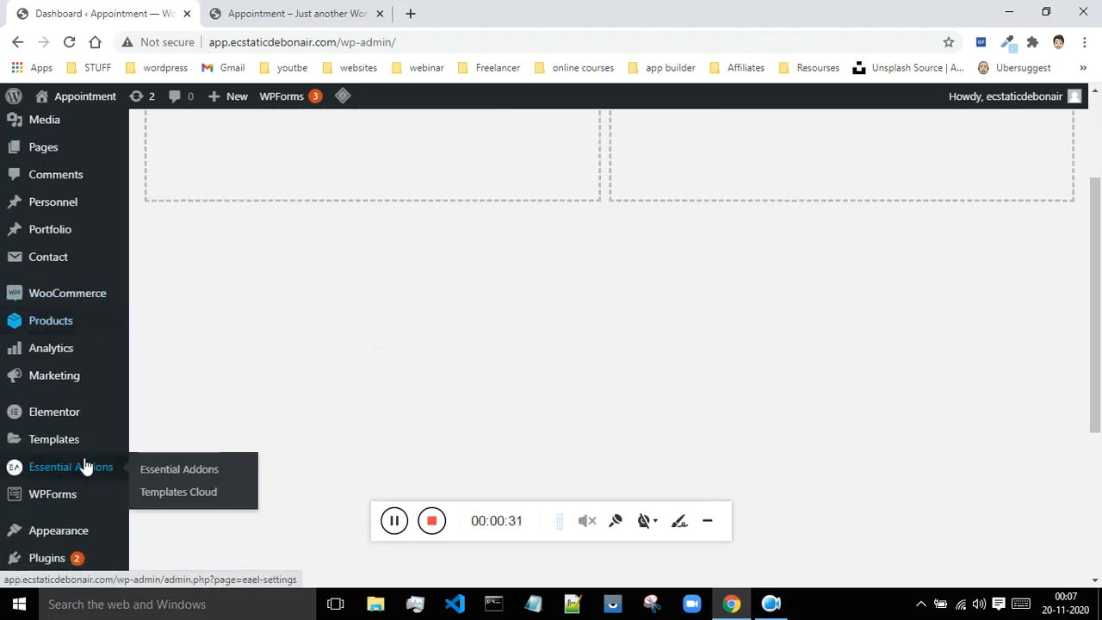
{"action": "scroll", "coordinate": [73, 386], "scroll_direction": "down", "scroll_amount": 2}
{"action": "left_click", "coordinate": [156, 371]}
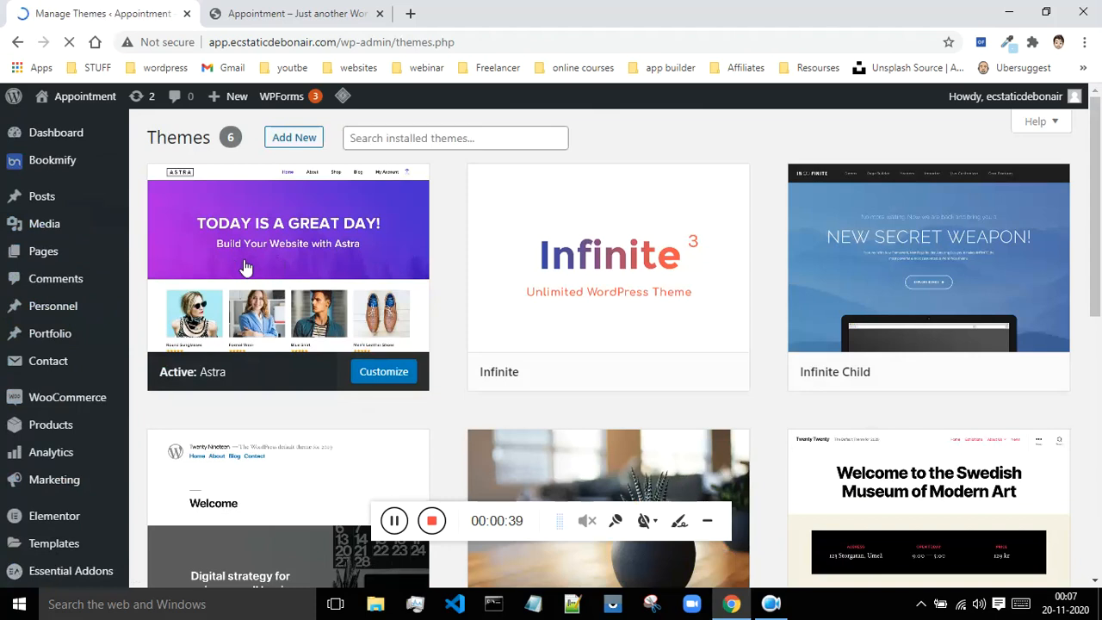
- Open the page for adding themes and search the theme directory for "ASTRA"
{"action": "left_click", "coordinate": [285, 140]}
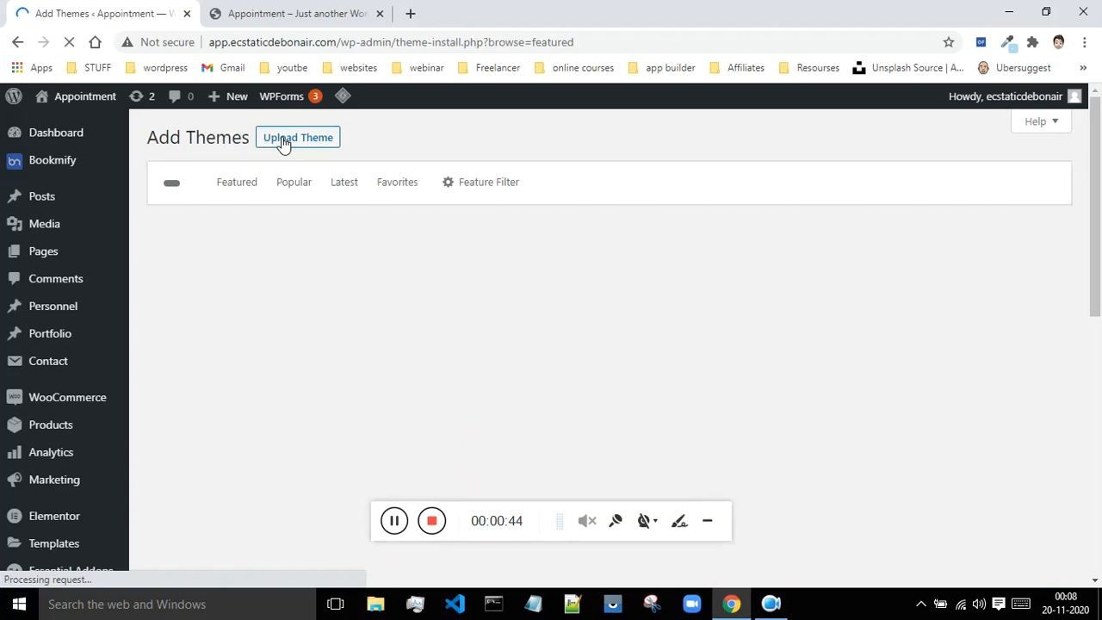
{"action": "left_click", "coordinate": [886, 180]}
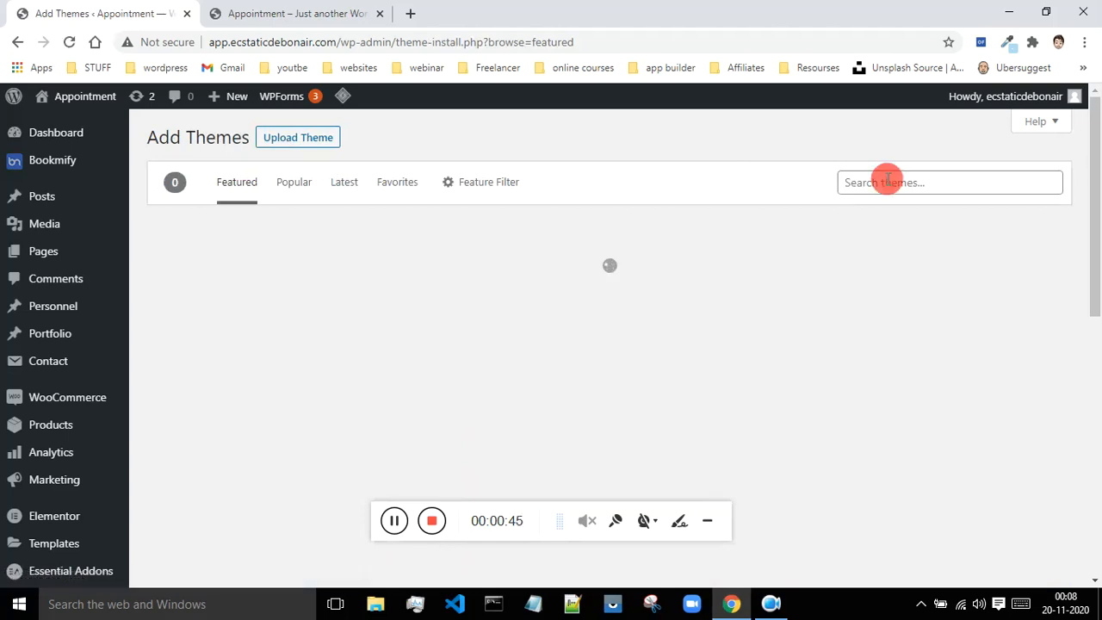
{"action": "type", "text": "ASTRA"}
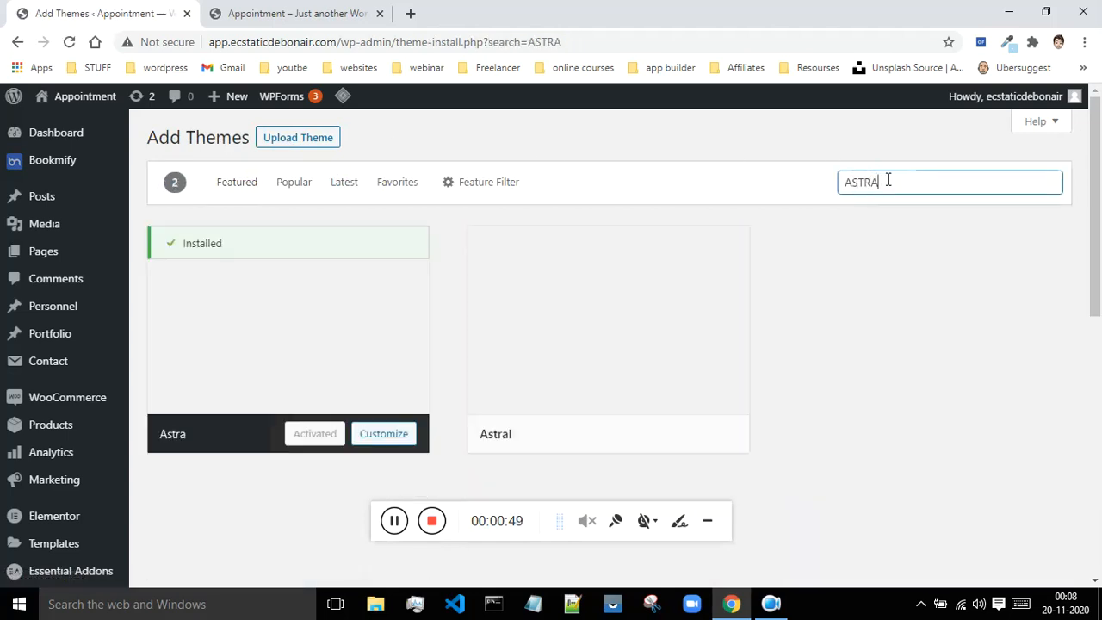
{"action": "mouse_move", "coordinate": [233, 248]}
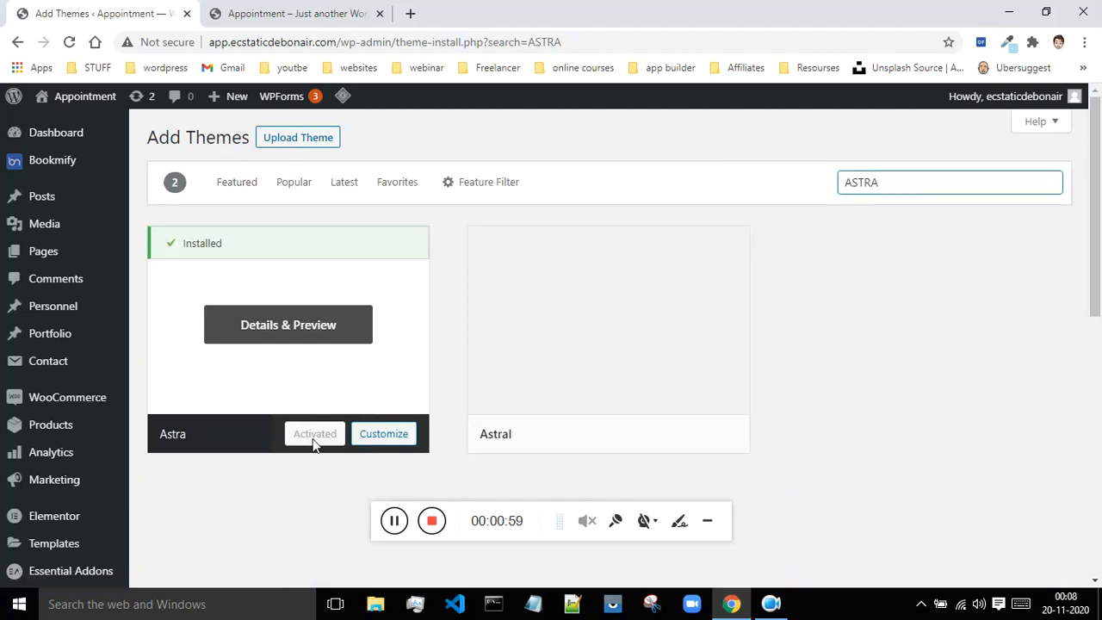
{"action": "mouse_move", "coordinate": [623, 442]}
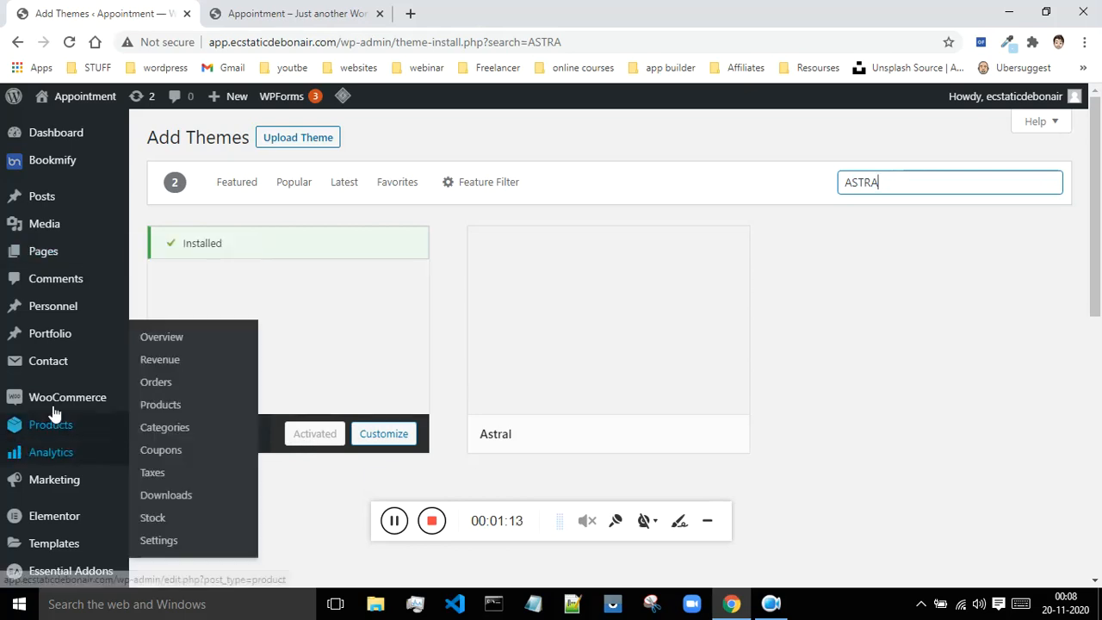
- Open the page for adding plugins and search the plugin directory for "STARTER TEMPLATES"
{"action": "scroll", "coordinate": [68, 382], "scroll_direction": "down", "scroll_amount": 2}
{"action": "scroll", "coordinate": [58, 422], "scroll_direction": "down", "scroll_amount": 3}
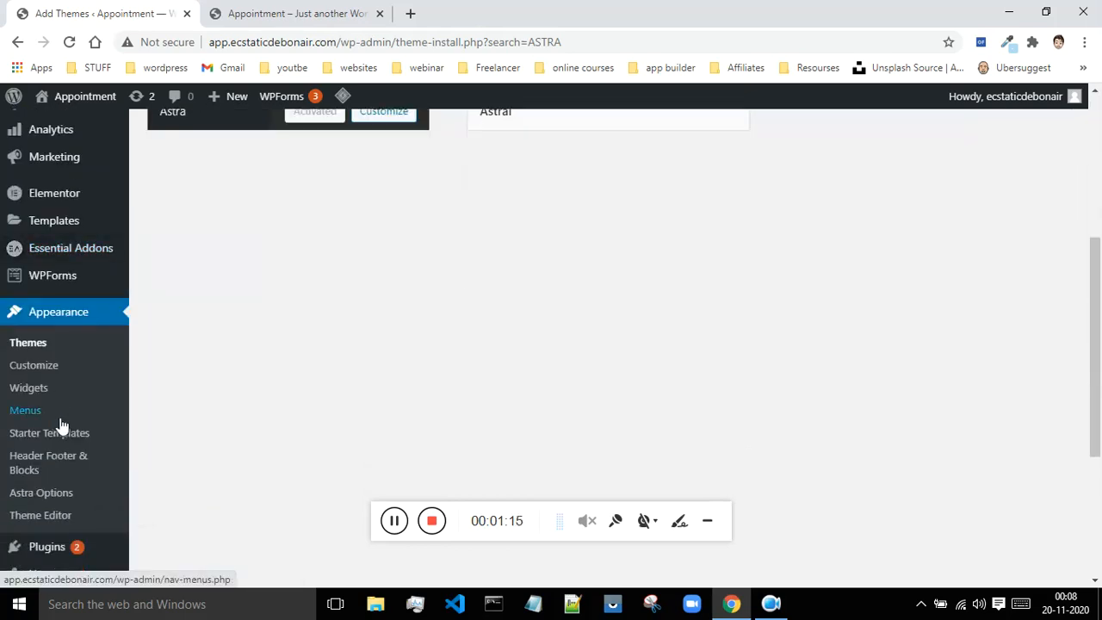
{"action": "mouse_move", "coordinate": [53, 465]}
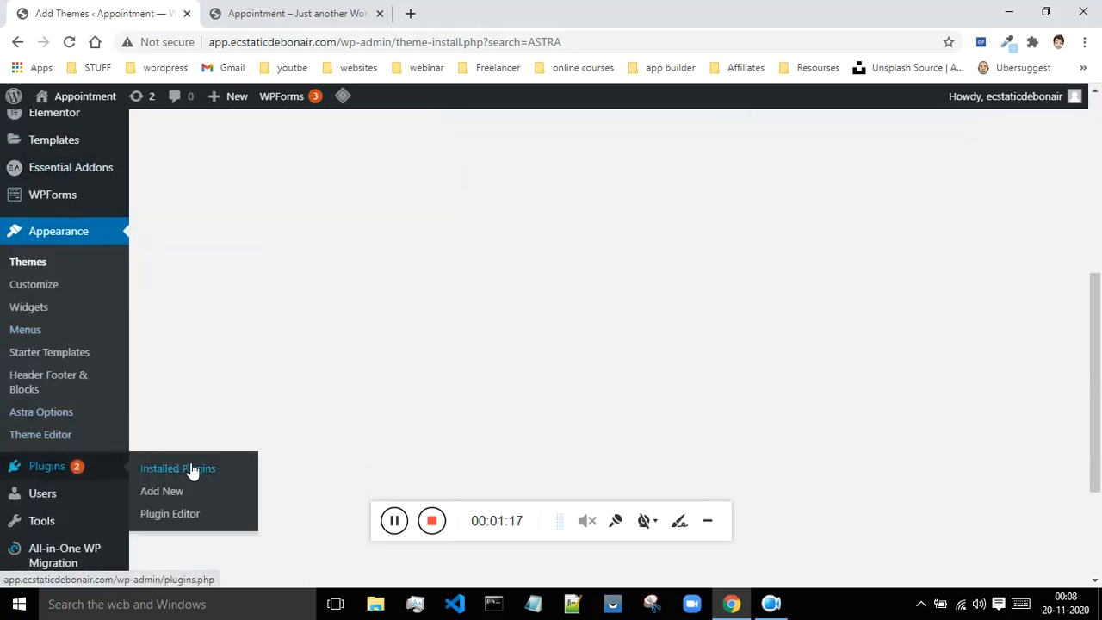
{"action": "left_click", "coordinate": [162, 497]}
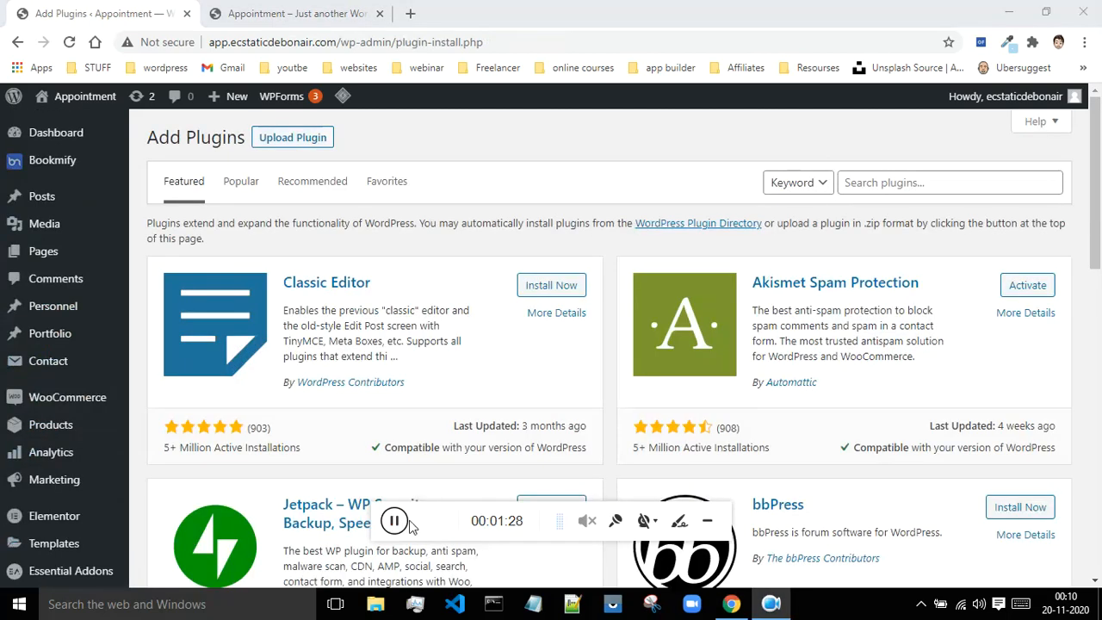
{"action": "left_click", "coordinate": [885, 184]}
{"action": "type", "text": "STARTER"}
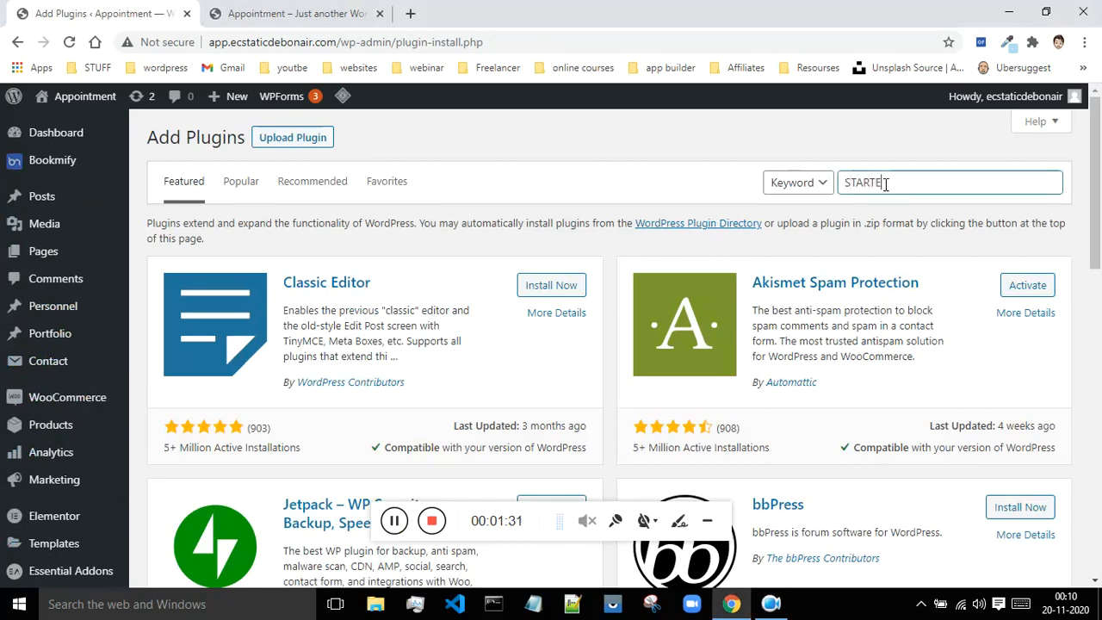
{"action": "type", "text": " TEMPLATES"}
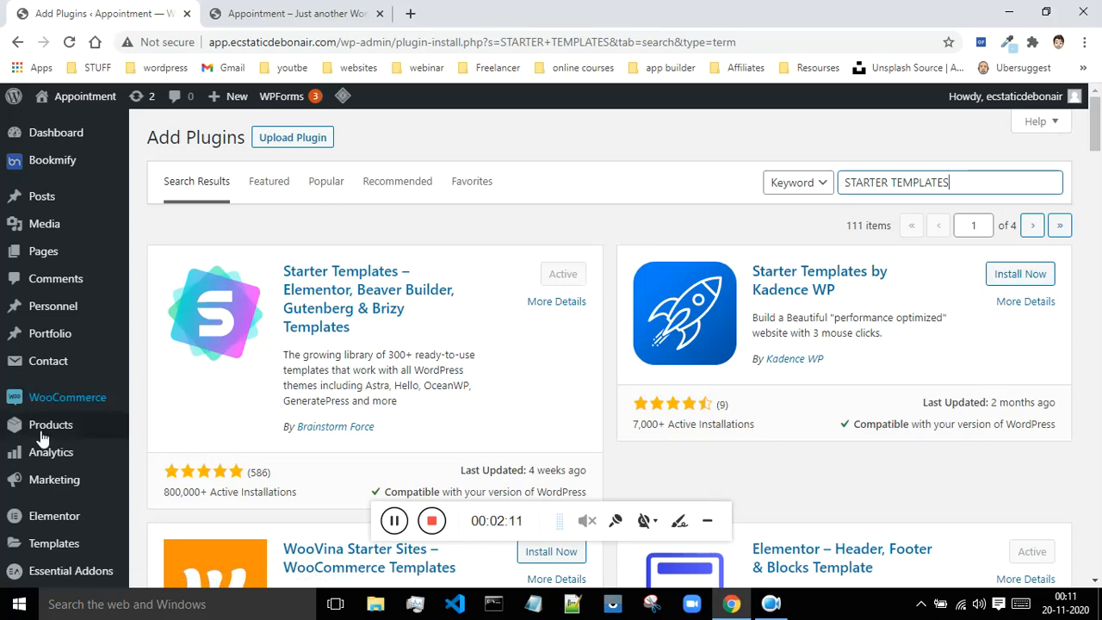
- Open the Starter Templates library of the installed plugin
{"action": "scroll", "coordinate": [65, 418], "scroll_direction": "down", "scroll_amount": 1}
{"action": "scroll", "coordinate": [61, 404], "scroll_direction": "down", "scroll_amount": 4}
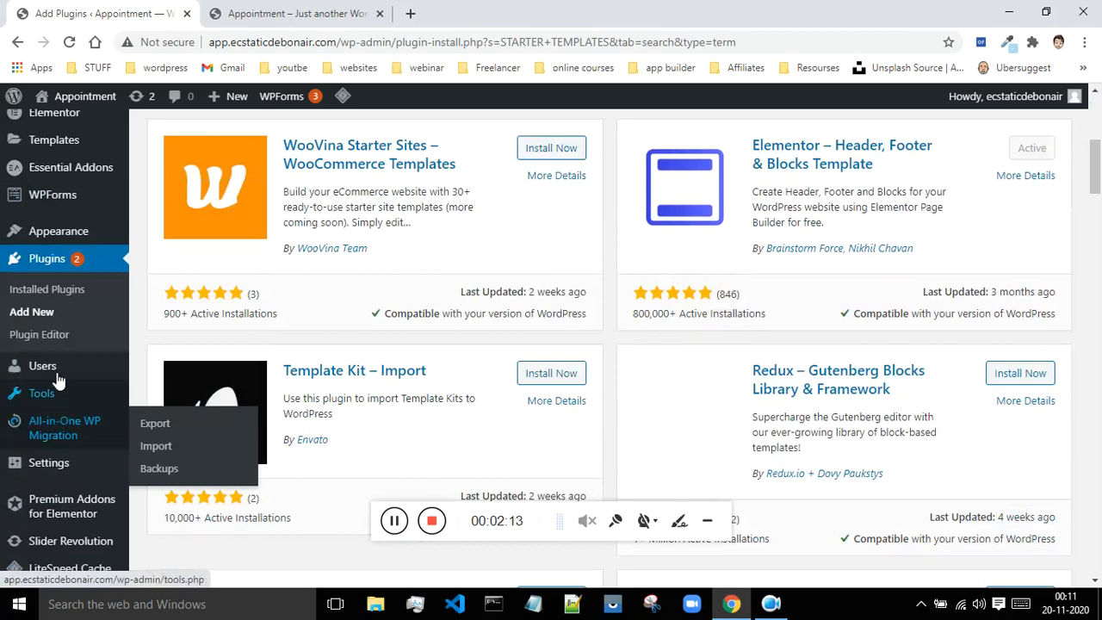
{"action": "mouse_move", "coordinate": [76, 233]}
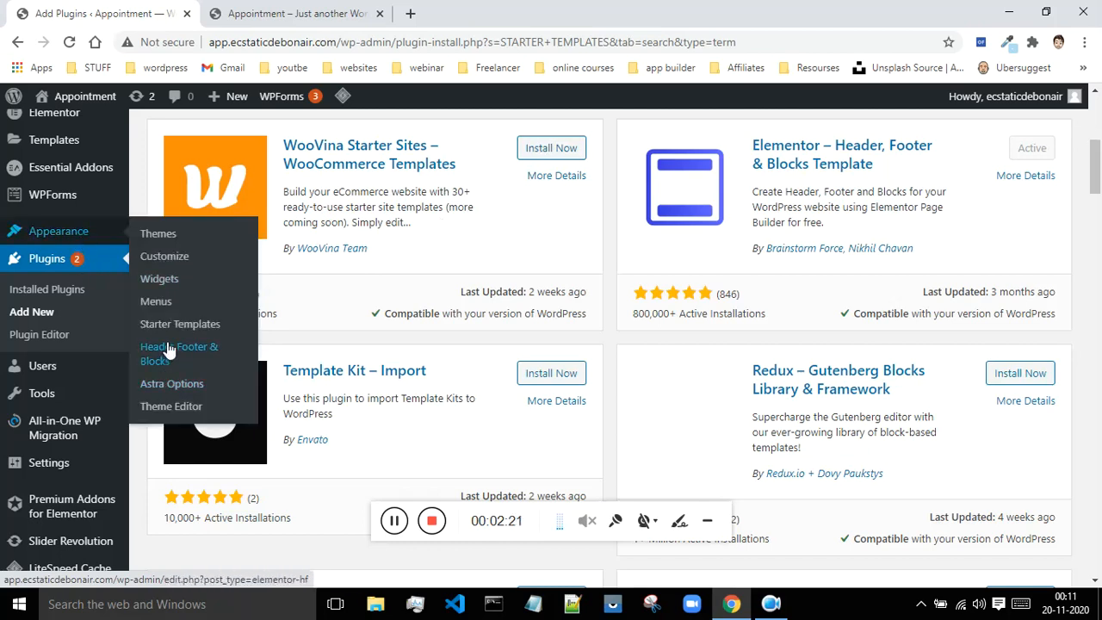
{"action": "left_click", "coordinate": [185, 326]}
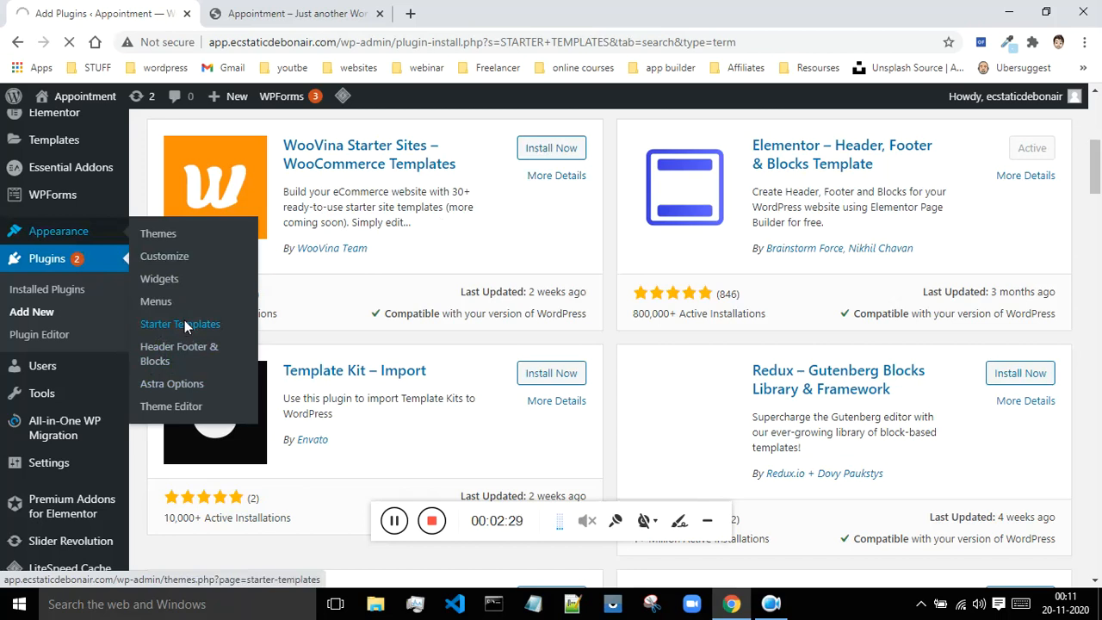
{"action": "scroll", "coordinate": [265, 338], "scroll_direction": "up", "scroll_amount": 3}
{"action": "scroll", "coordinate": [266, 337], "scroll_direction": "up", "scroll_amount": 2}
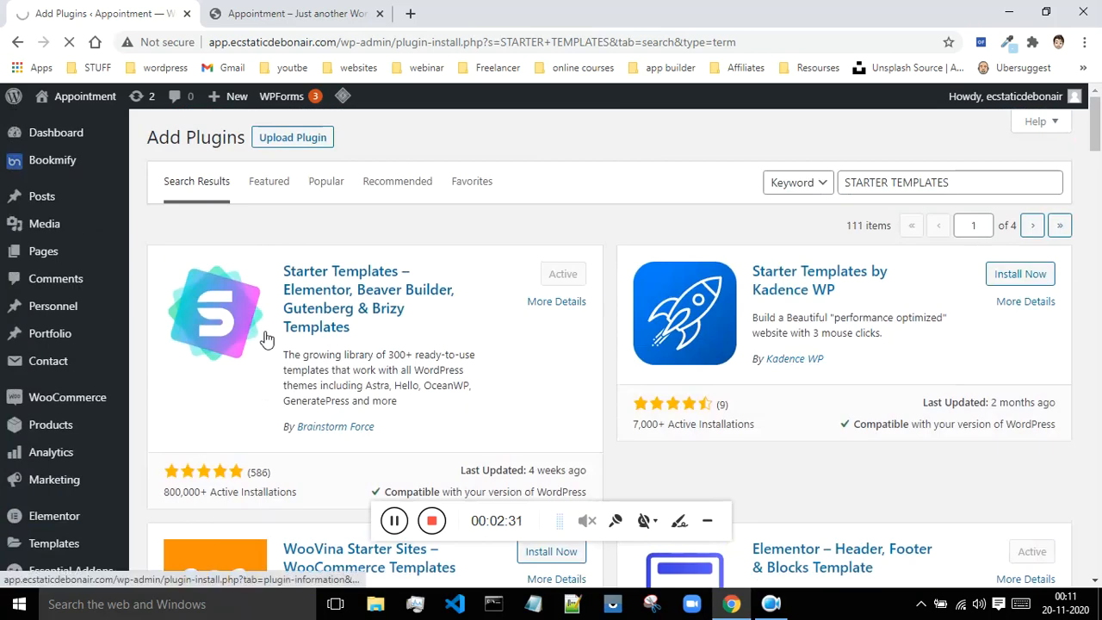
{"action": "scroll", "coordinate": [425, 222], "scroll_direction": "down", "scroll_amount": 4}
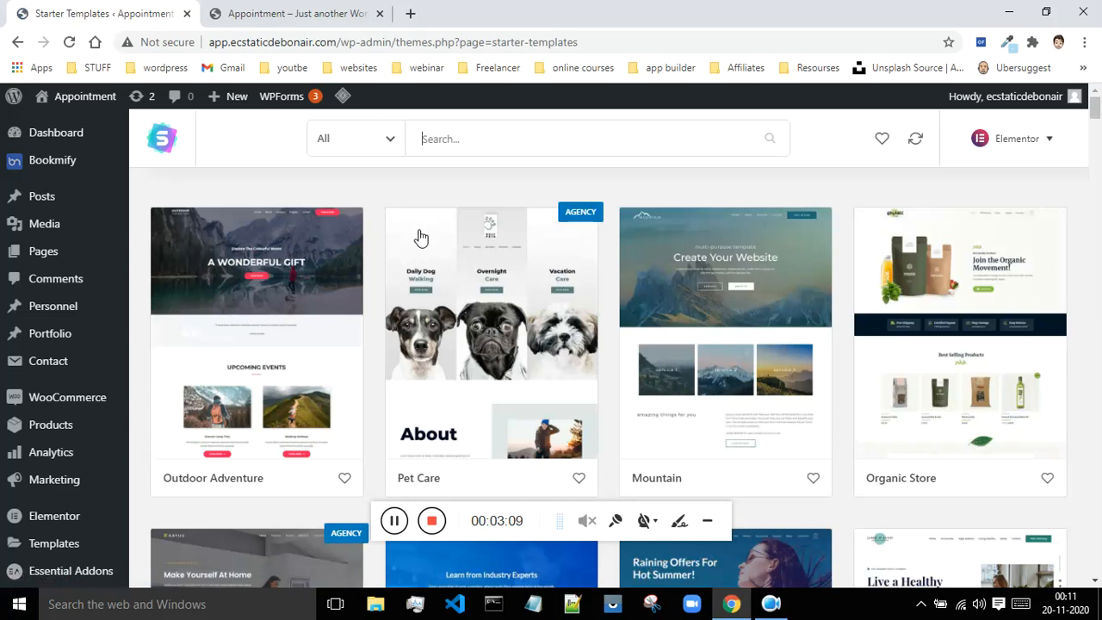
- Browse the starter templates and open the Diagnostics Lab template to examine its page templates
{"action": "scroll", "coordinate": [426, 276], "scroll_direction": "down", "scroll_amount": 2}
{"action": "scroll", "coordinate": [426, 276], "scroll_direction": "down", "scroll_amount": 6}
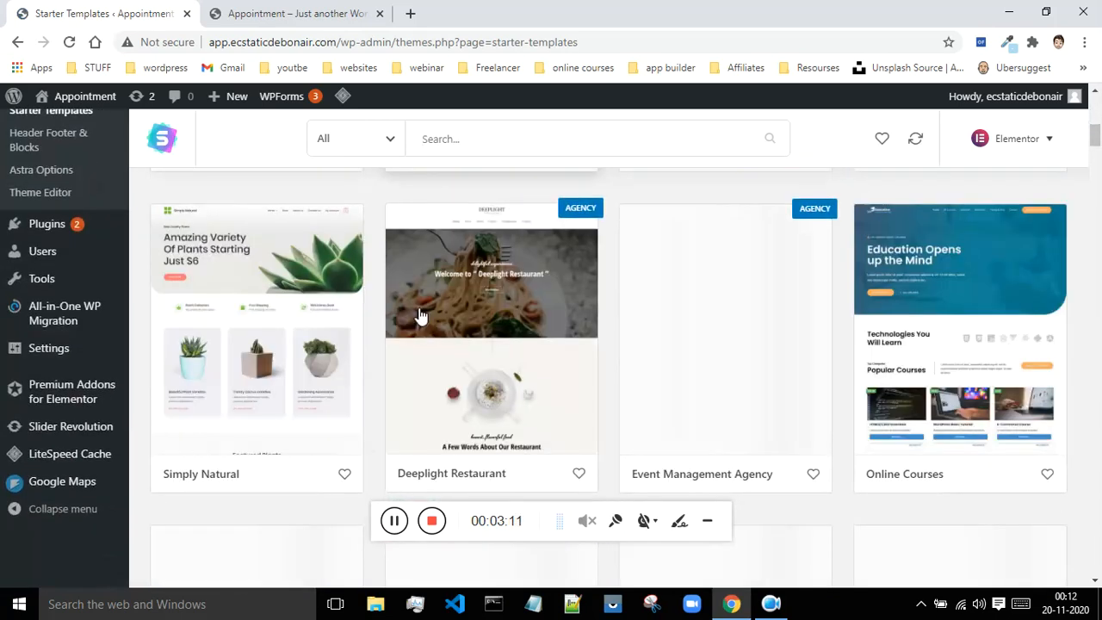
{"action": "scroll", "coordinate": [410, 318], "scroll_direction": "down", "scroll_amount": 8}
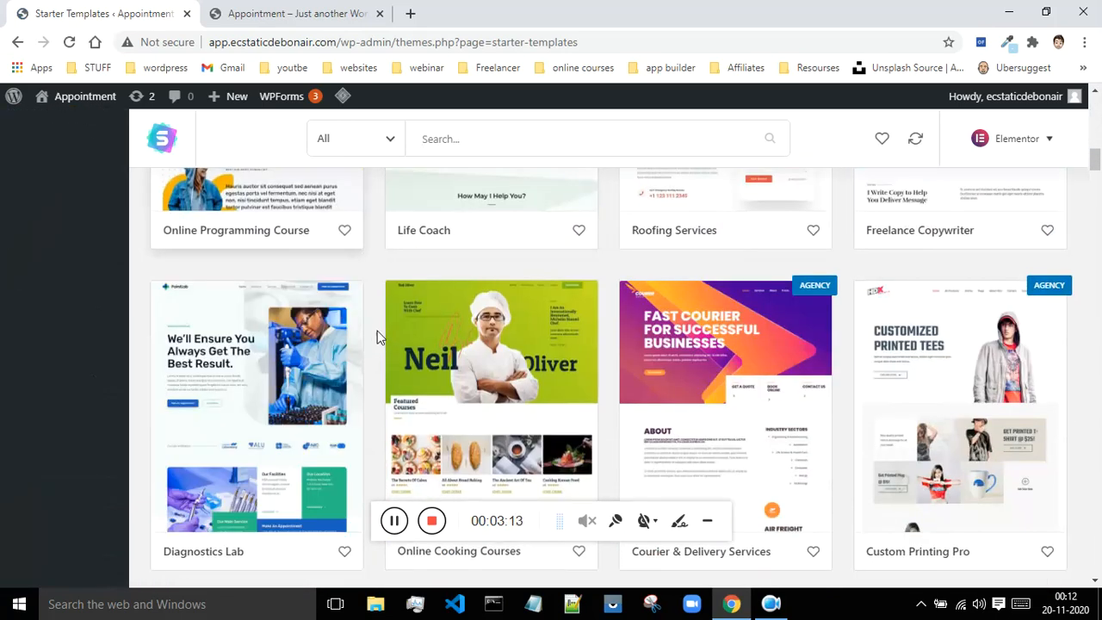
{"action": "scroll", "coordinate": [377, 339], "scroll_direction": "up", "scroll_amount": 1}
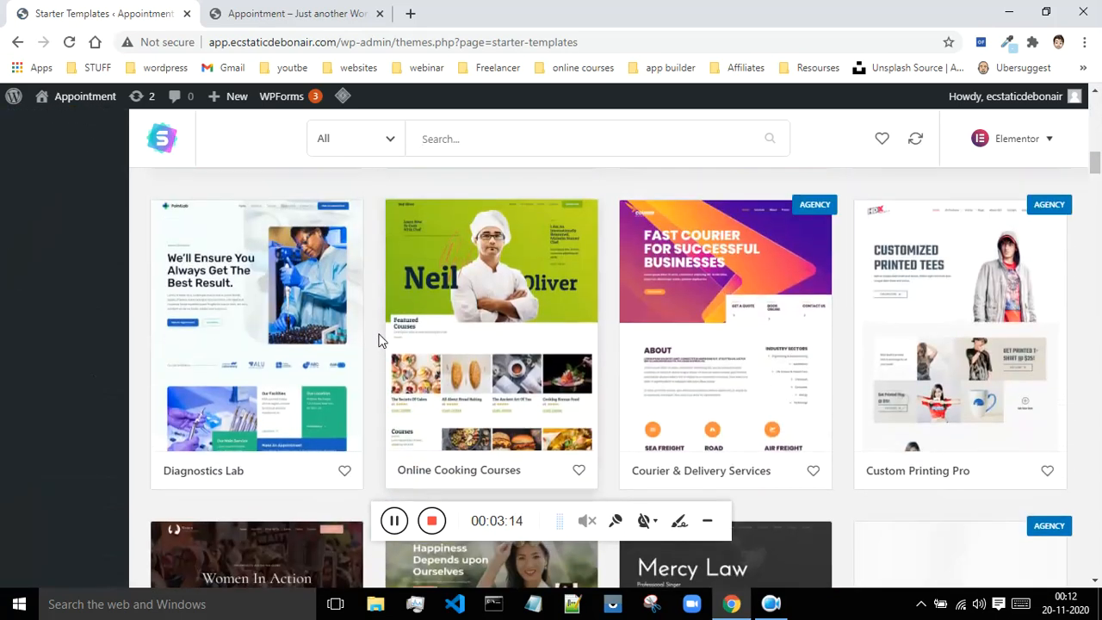
{"action": "left_click", "coordinate": [241, 319]}
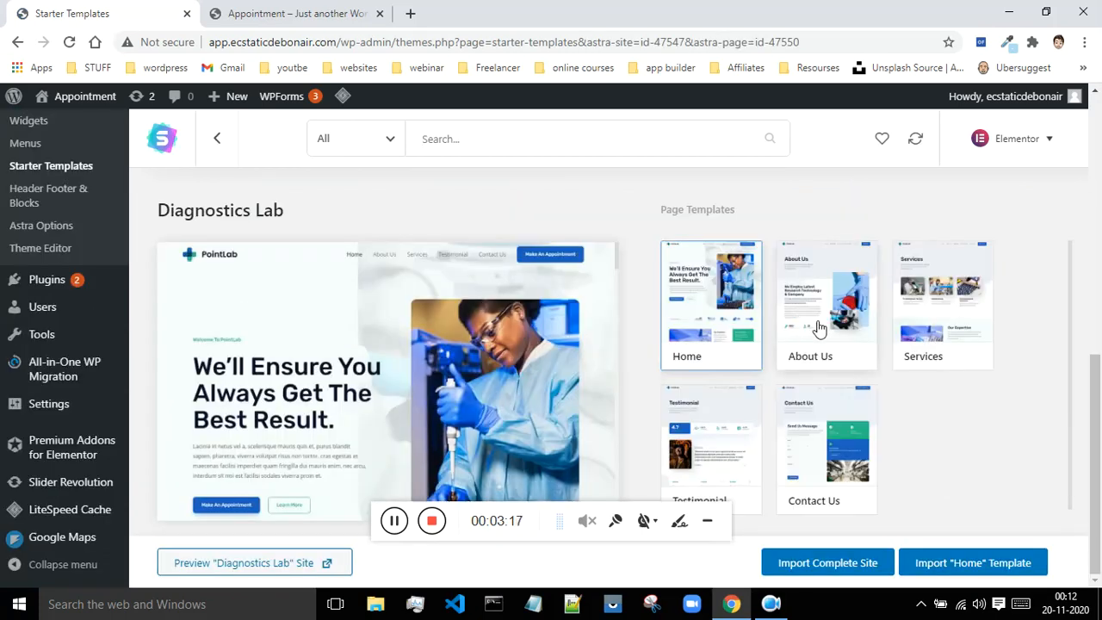
{"action": "scroll", "coordinate": [957, 330], "scroll_direction": "down", "scroll_amount": 1}
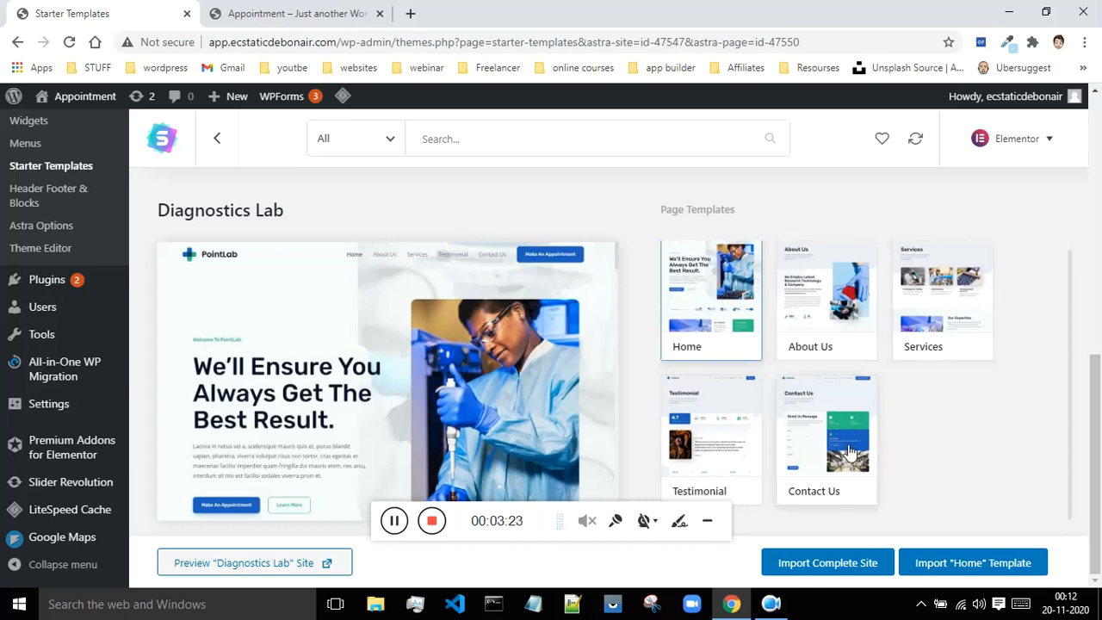
- Return to the template library and look through the available Elementor site designs for a suitable one
{"action": "left_click", "coordinate": [216, 144]}
{"action": "scroll", "coordinate": [694, 308], "scroll_direction": "down", "scroll_amount": 5}
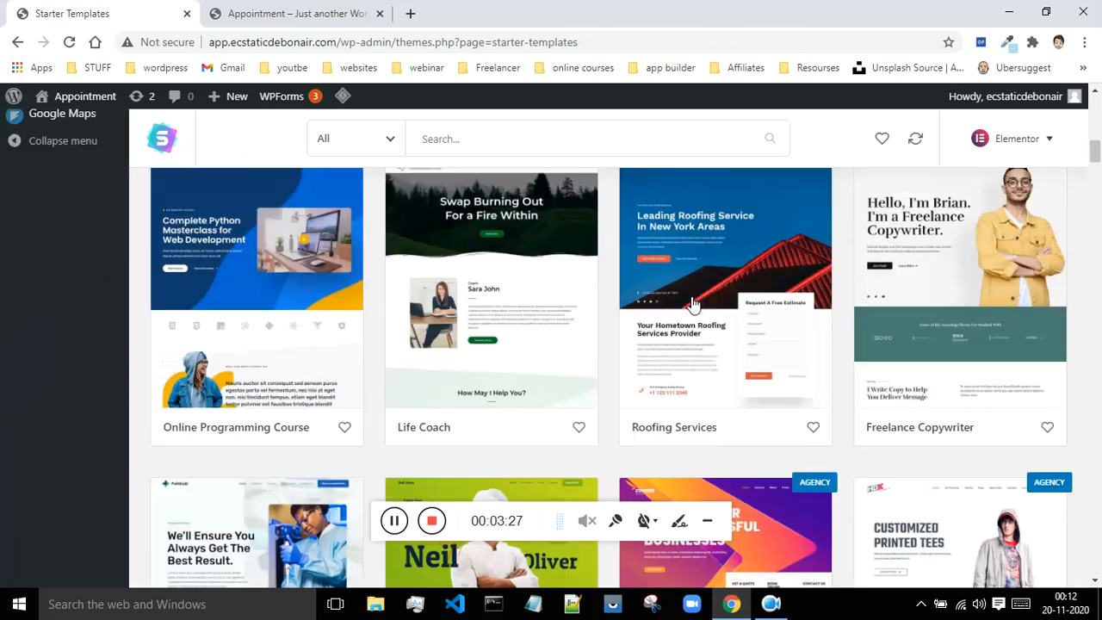
{"action": "scroll", "coordinate": [852, 353], "scroll_direction": "down", "scroll_amount": 3}
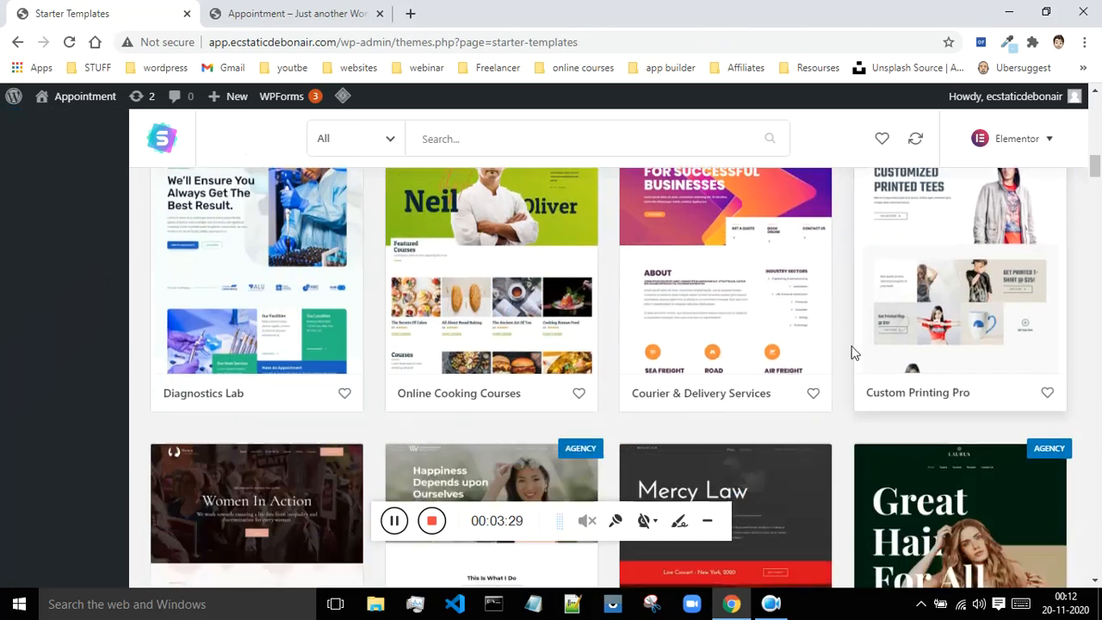
{"action": "scroll", "coordinate": [859, 353], "scroll_direction": "down", "scroll_amount": 6}
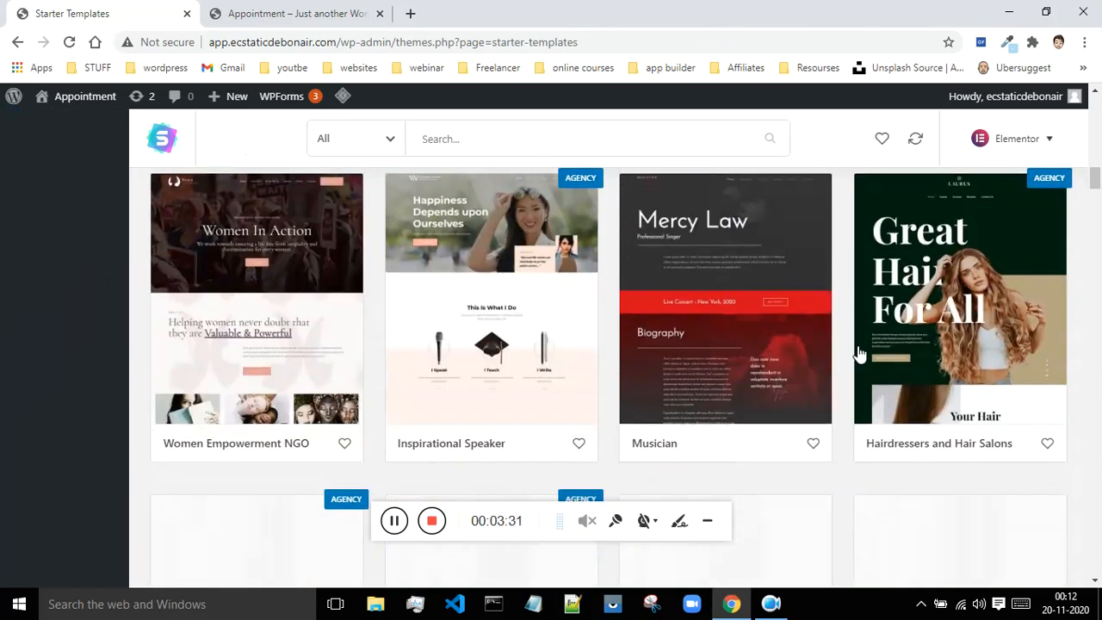
{"action": "scroll", "coordinate": [848, 357], "scroll_direction": "down", "scroll_amount": 3}
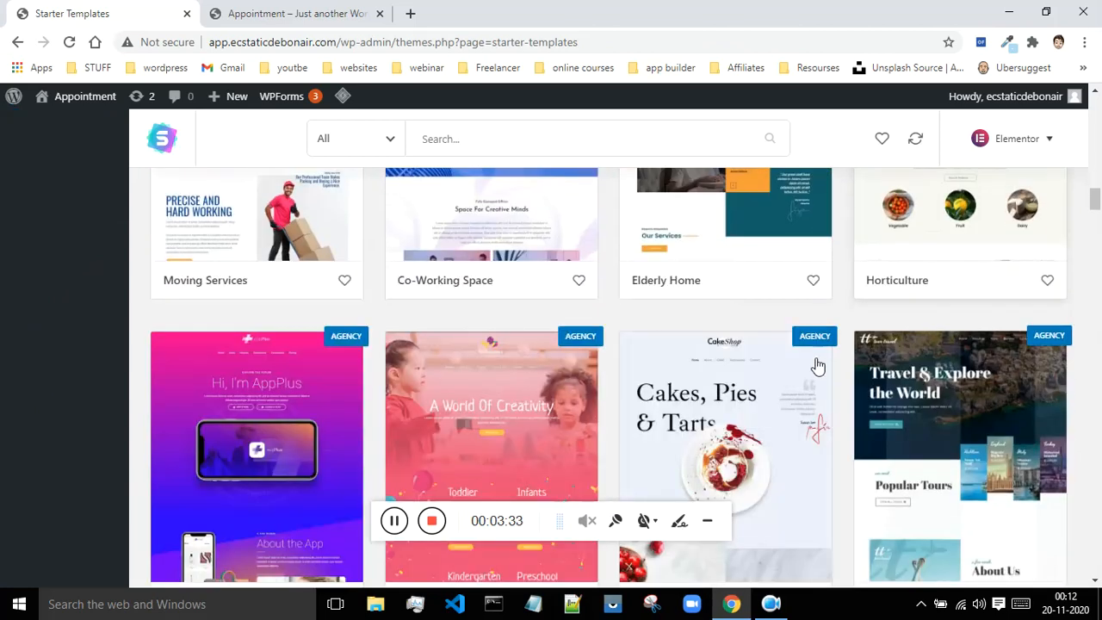
{"action": "scroll", "coordinate": [730, 377], "scroll_direction": "down", "scroll_amount": 2}
{"action": "scroll", "coordinate": [730, 376], "scroll_direction": "down", "scroll_amount": 7}
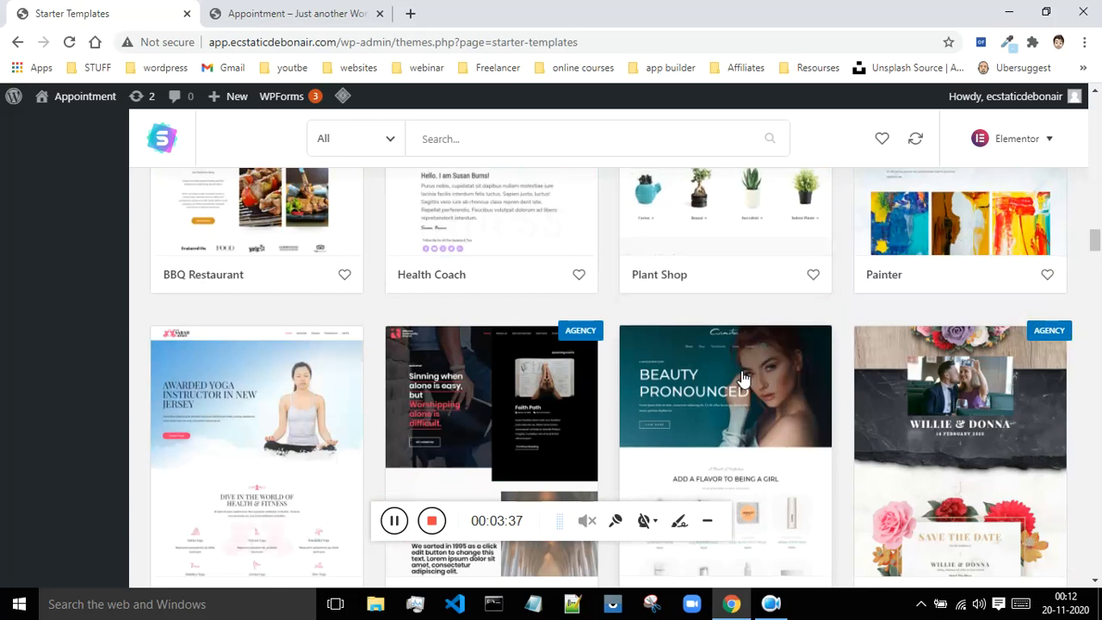
{"action": "scroll", "coordinate": [742, 378], "scroll_direction": "down", "scroll_amount": 2}
- Search the template library for "APPOIN", and replace that search with one for "book"
{"action": "left_click", "coordinate": [464, 138]}
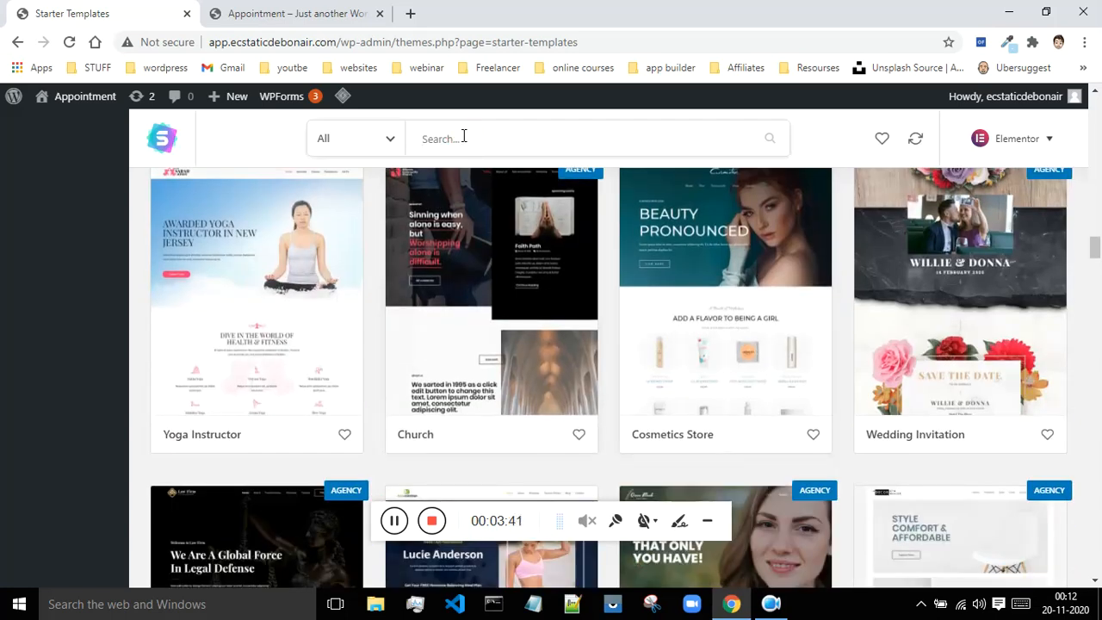
{"action": "type", "text": "APPOIN"}
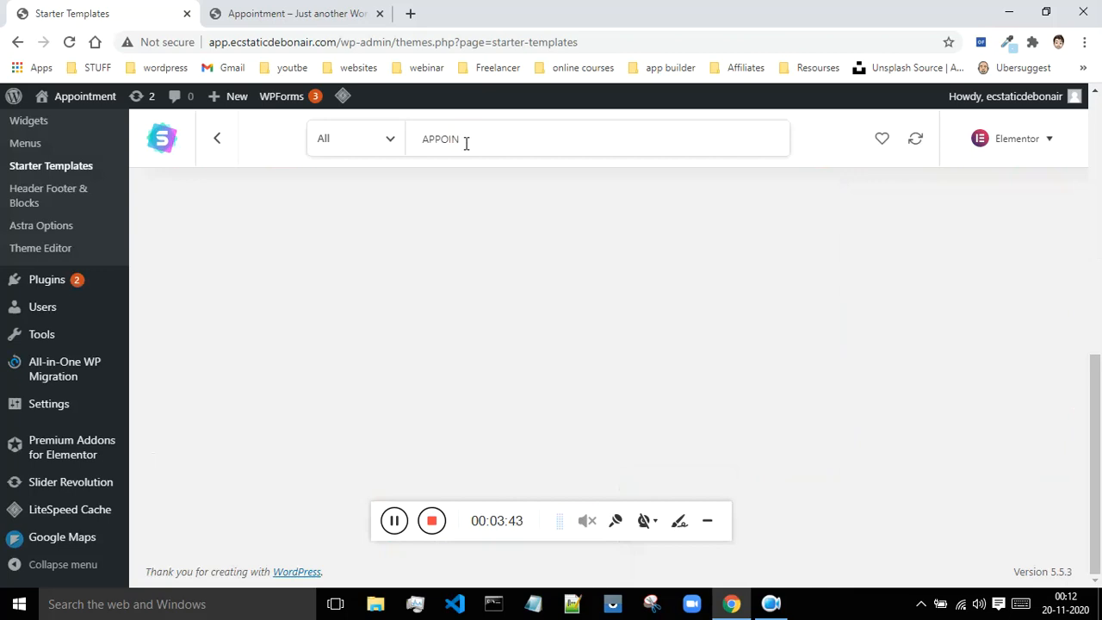
{"action": "key", "text": "Caps_Lock"}
{"action": "key", "text": "BackSpace"}
{"action": "key", "text": "BackSpace"}
{"action": "key", "text": "BackSpace"}
{"action": "key", "text": "BackSpace"}
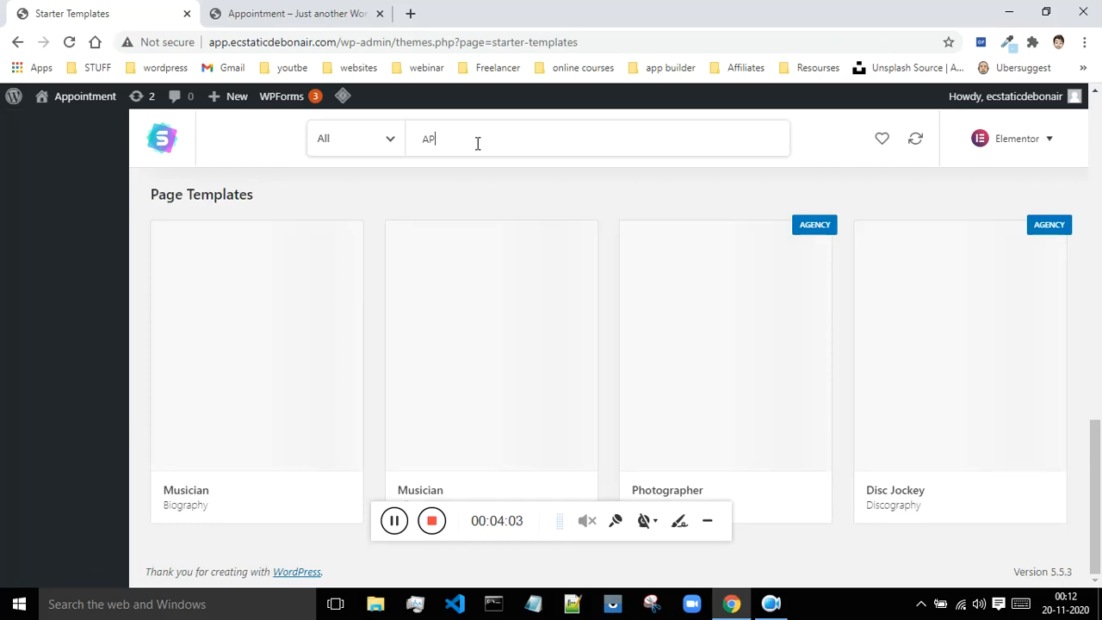
{"action": "key", "text": "BackSpace"}
{"action": "key", "text": "BackSpace"}
{"action": "type", "text": "book"}
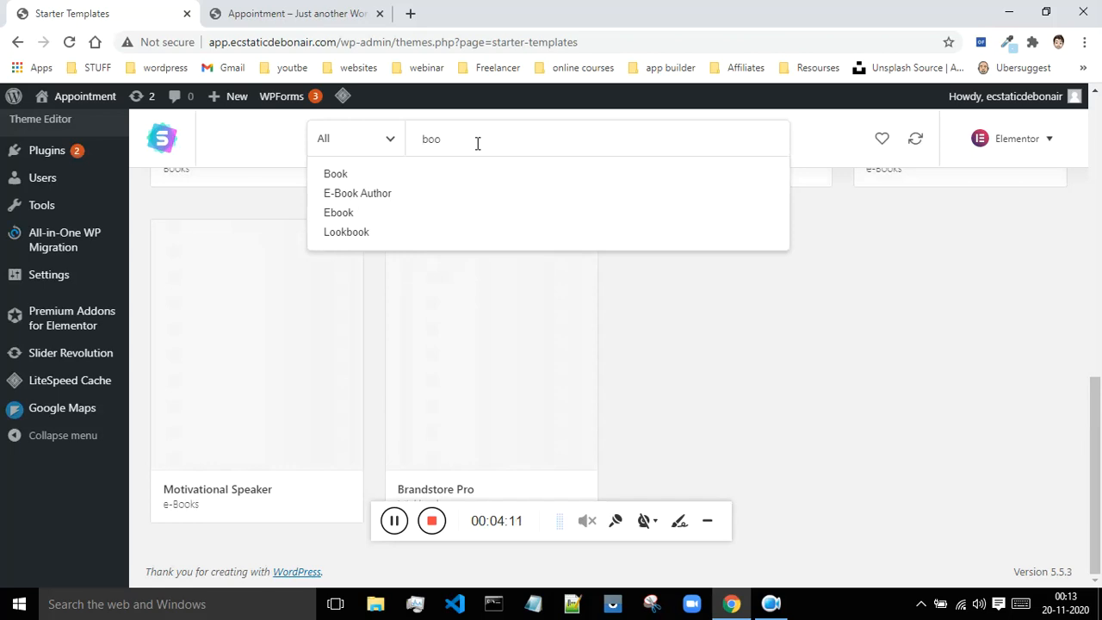
{"action": "left_click", "coordinate": [394, 521]}
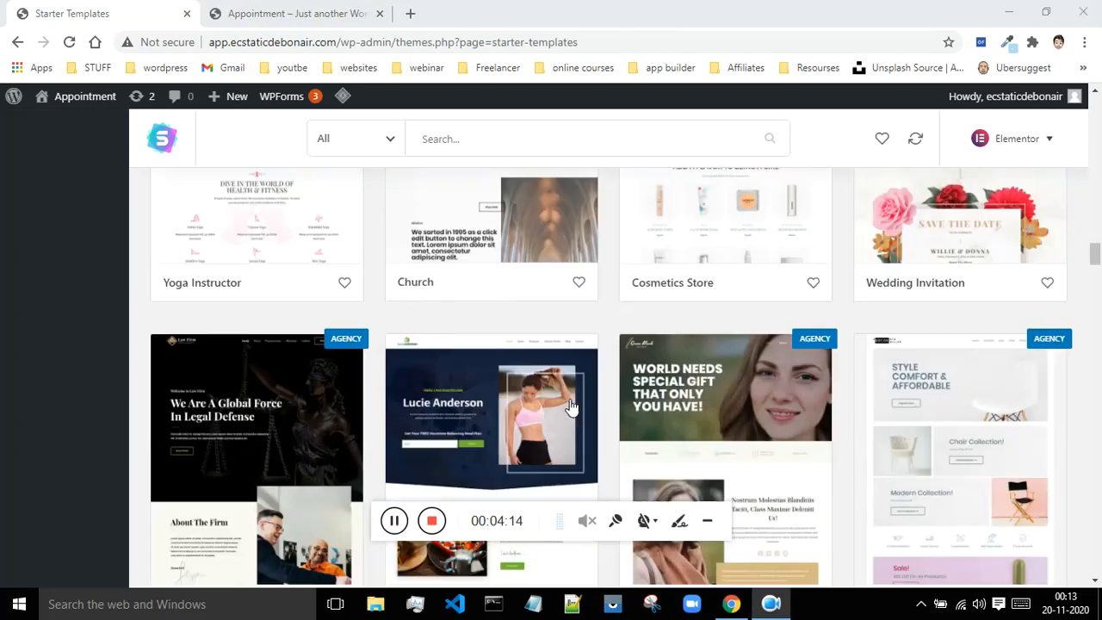
- Browse further through the Elementor site designs and open the Dentist Clinic template
{"action": "scroll", "coordinate": [571, 406], "scroll_direction": "down", "scroll_amount": 4}
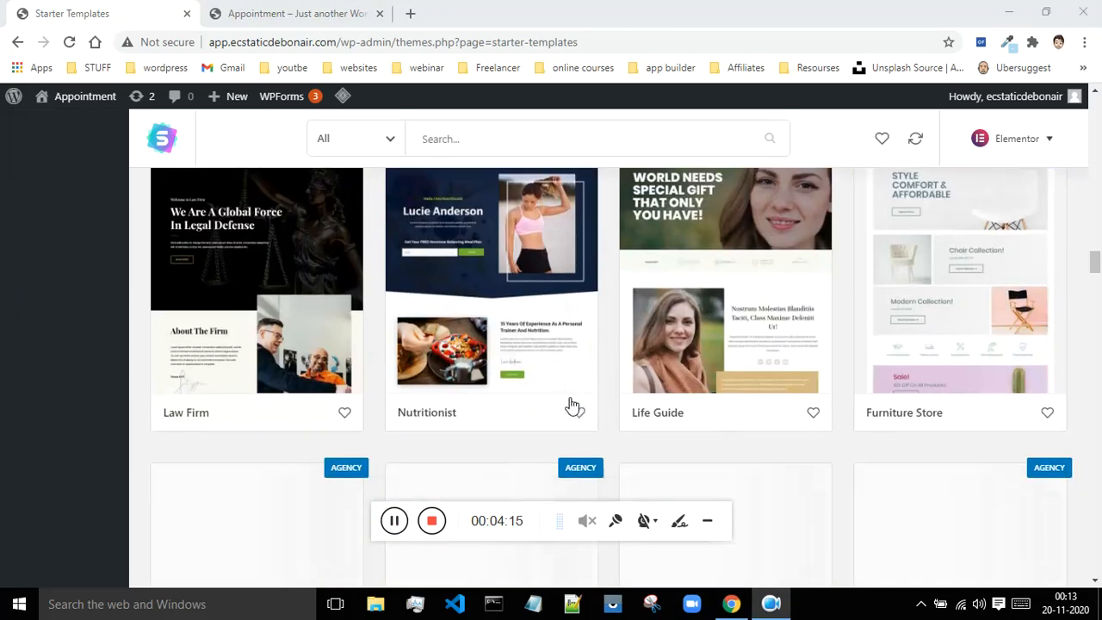
{"action": "scroll", "coordinate": [570, 403], "scroll_direction": "up", "scroll_amount": 2}
{"action": "scroll", "coordinate": [865, 382], "scroll_direction": "down", "scroll_amount": 3}
{"action": "scroll", "coordinate": [866, 383], "scroll_direction": "down", "scroll_amount": 7}
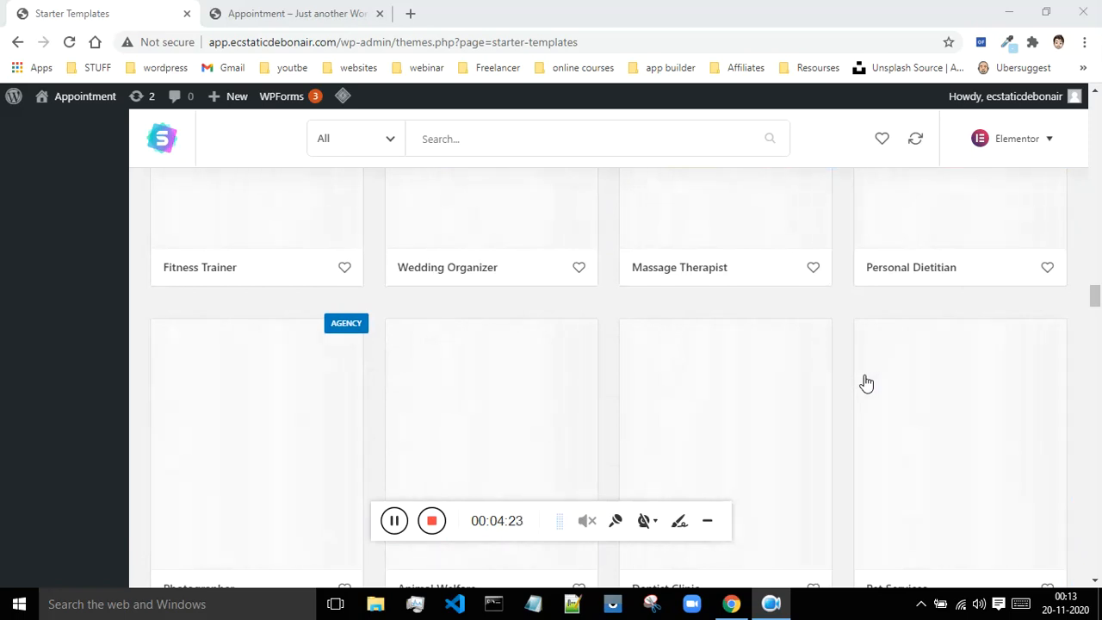
{"action": "scroll", "coordinate": [645, 377], "scroll_direction": "down", "scroll_amount": 2}
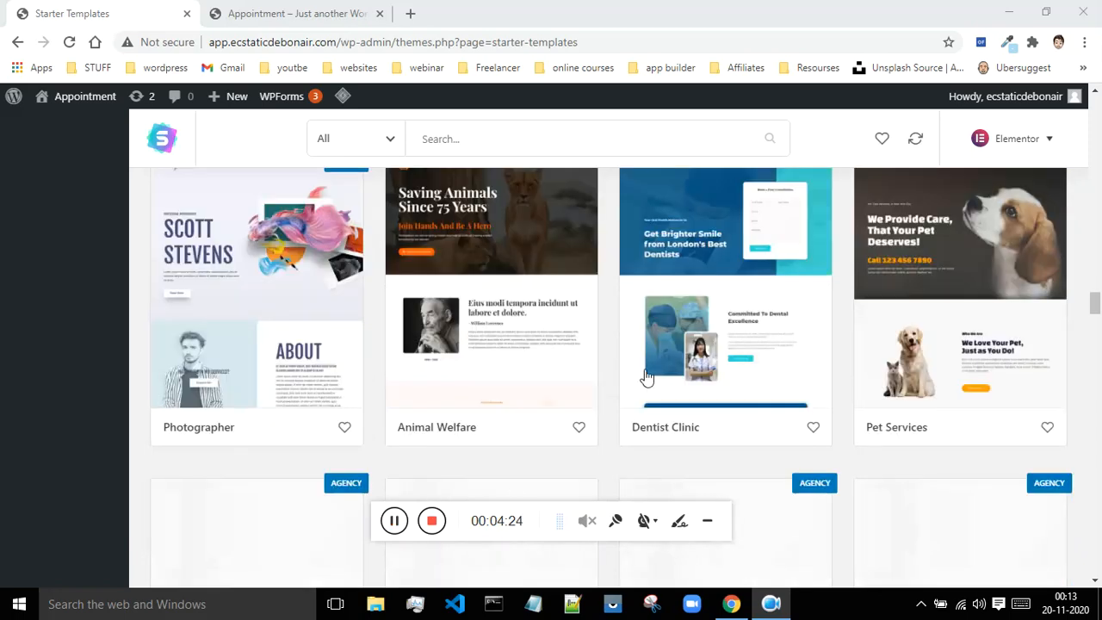
{"action": "left_click", "coordinate": [675, 295]}
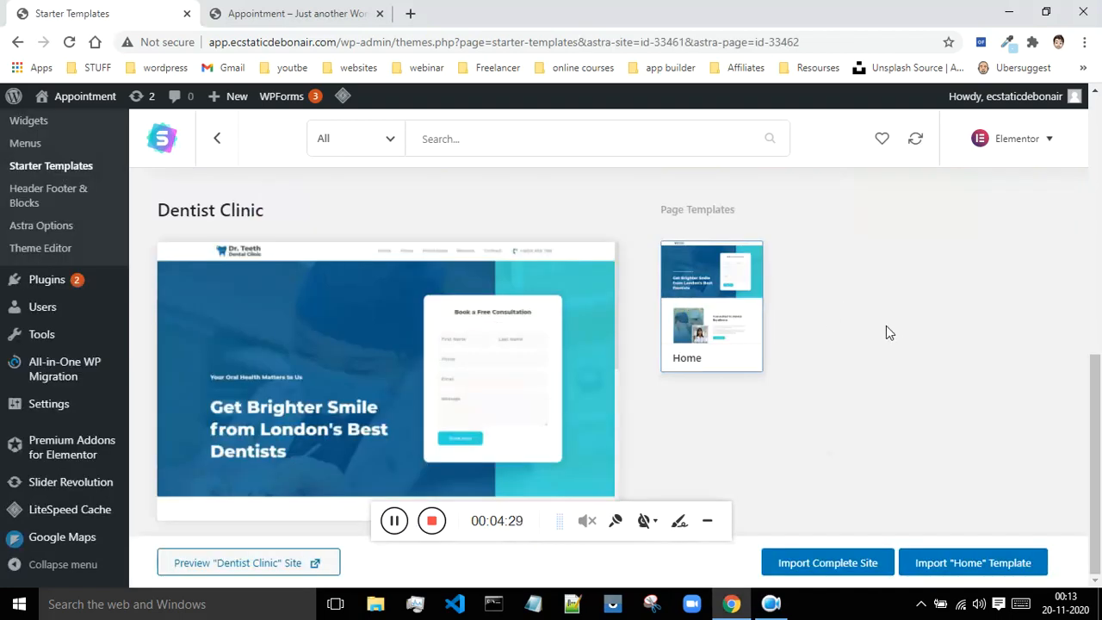
- Import the complete Dentist Clinic site and view the imported website, closing the older tab of the site
{"action": "left_click", "coordinate": [832, 567]}
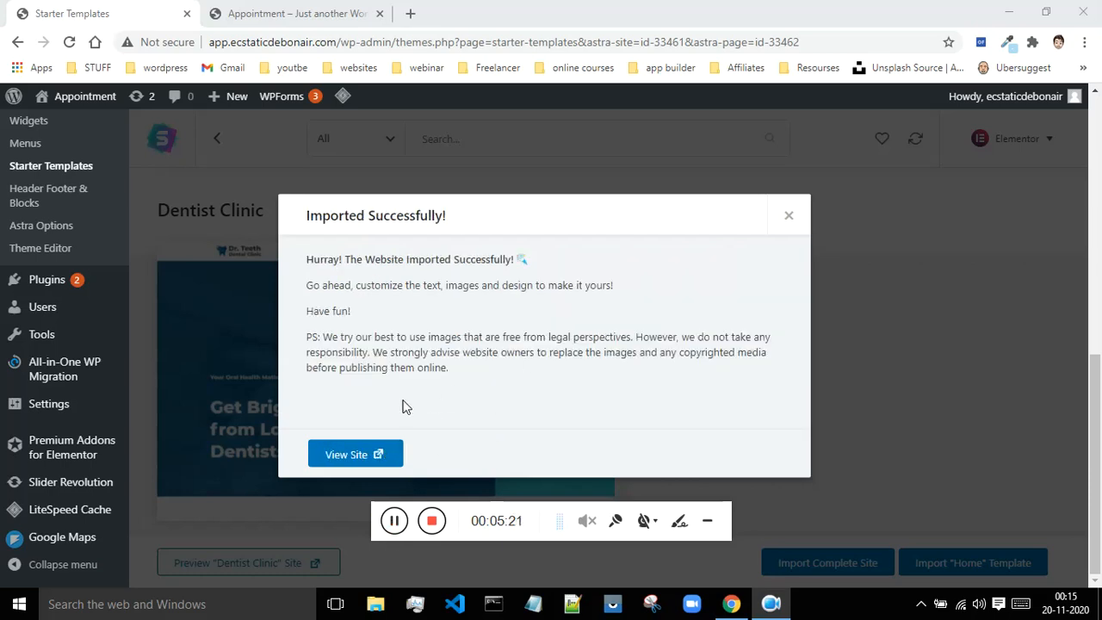
{"action": "left_click", "coordinate": [394, 447]}
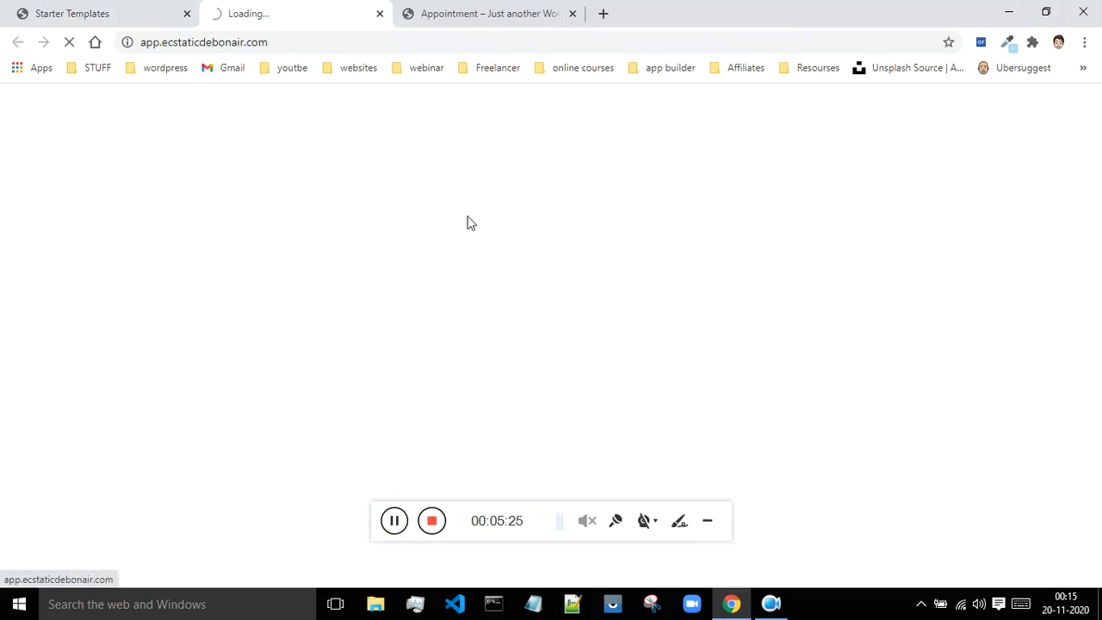
{"action": "left_click", "coordinate": [573, 14]}
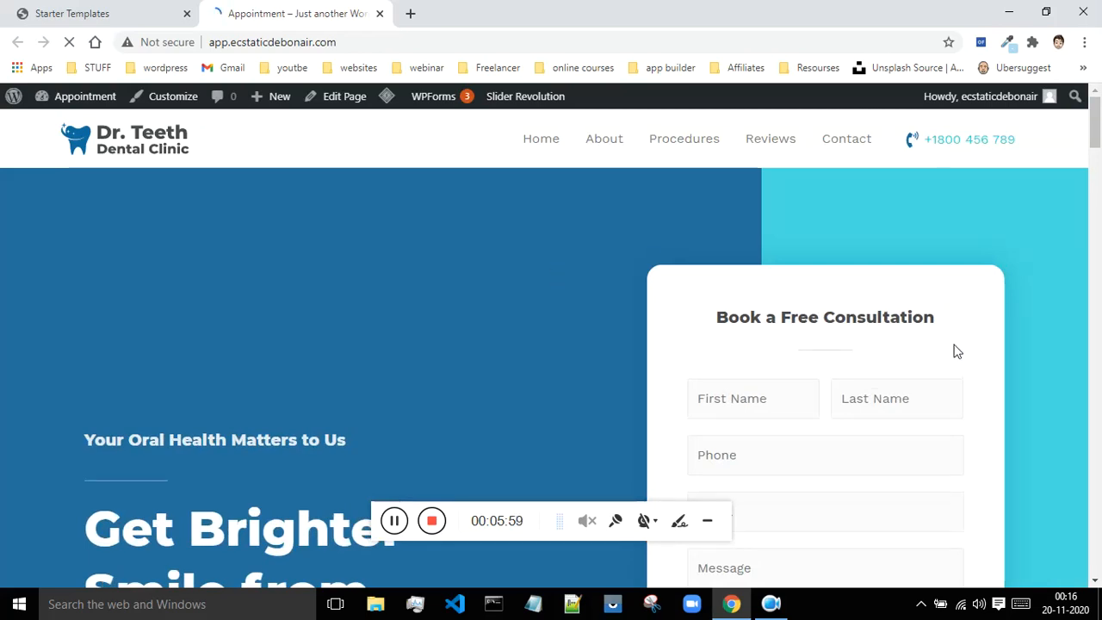
- Look through the imported home page from its end up to the Book a Free Consultation form
{"action": "left_click_drag", "start_coordinate": [1099, 129], "coordinate": [1097, 560]}
{"action": "scroll", "coordinate": [643, 382], "scroll_direction": "up", "scroll_amount": 8}
{"action": "scroll", "coordinate": [663, 366], "scroll_direction": "up", "scroll_amount": 10}
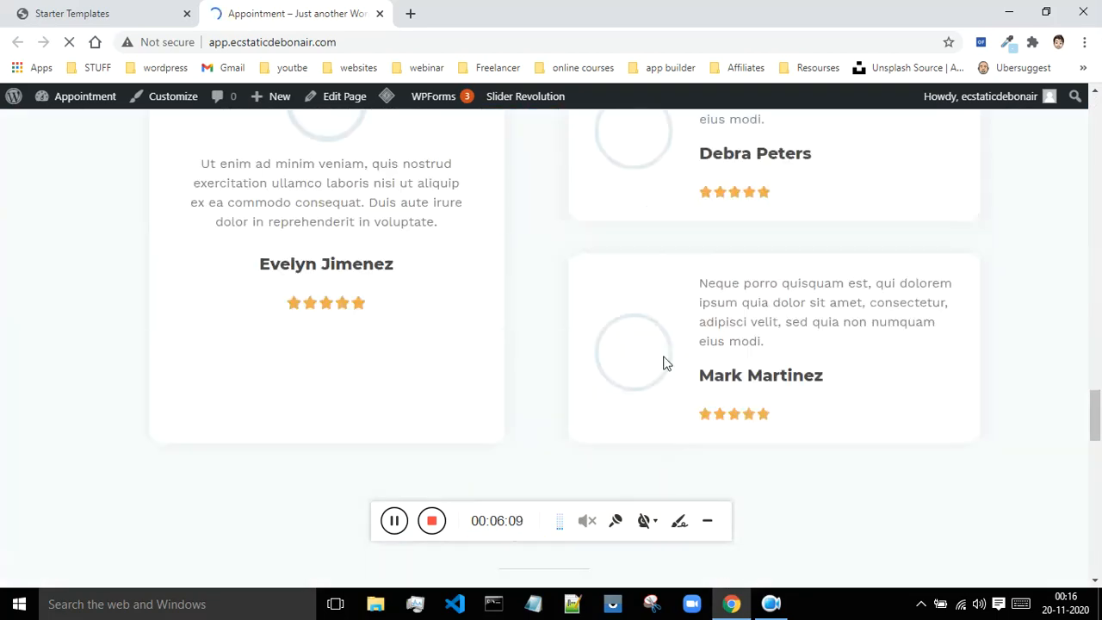
{"action": "scroll", "coordinate": [651, 371], "scroll_direction": "up", "scroll_amount": 10}
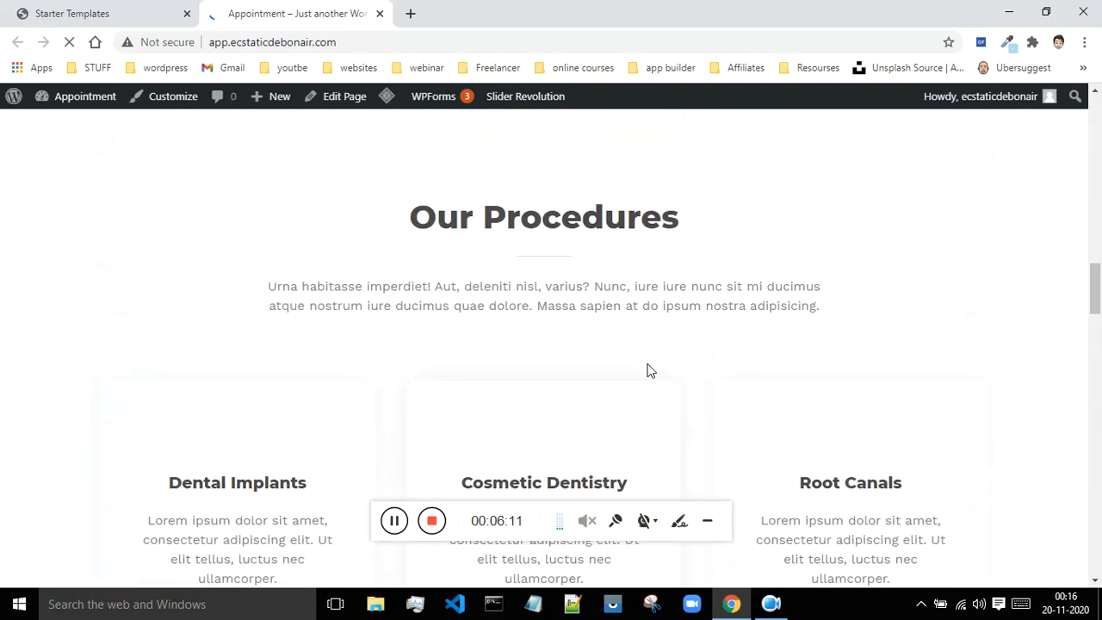
{"action": "scroll", "coordinate": [648, 371], "scroll_direction": "up", "scroll_amount": 6}
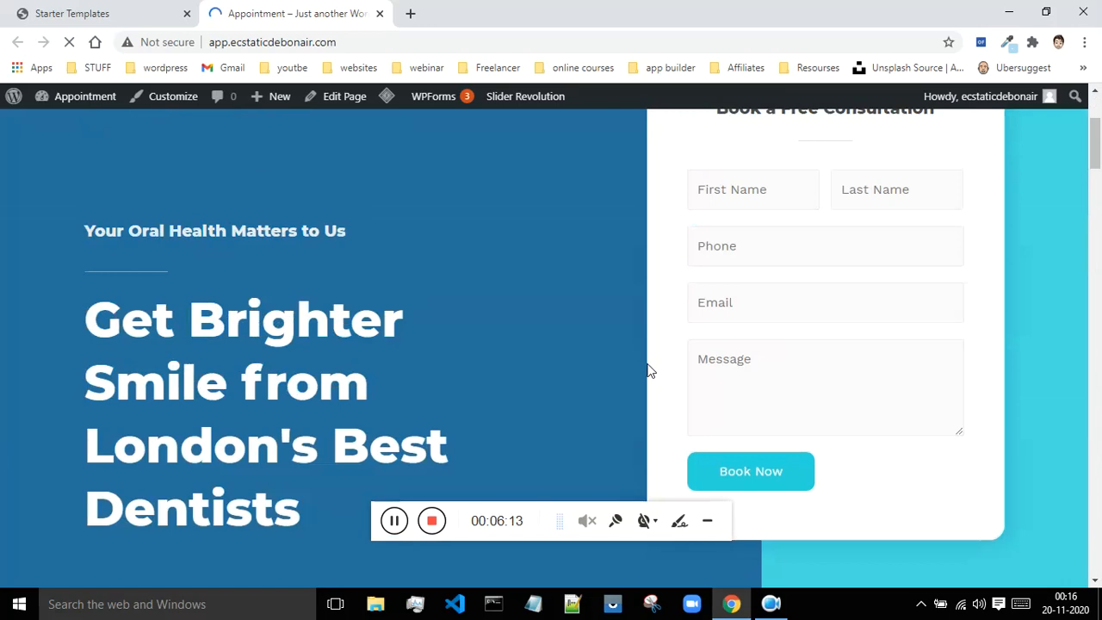
{"action": "scroll", "coordinate": [593, 339], "scroll_direction": "down", "scroll_amount": 2}
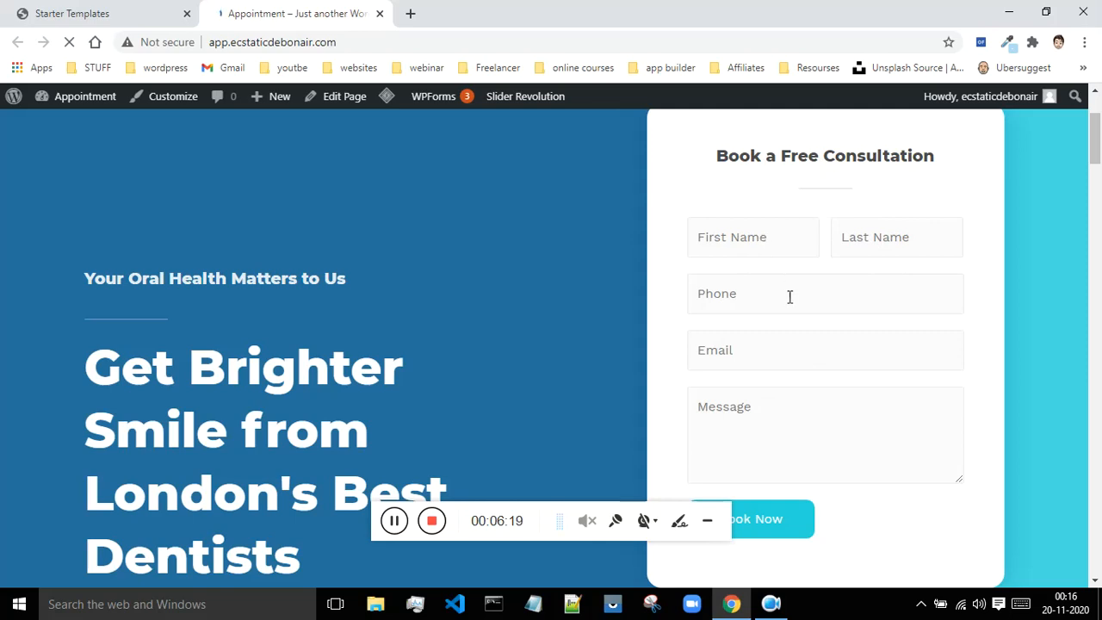
{"action": "scroll", "coordinate": [787, 288], "scroll_direction": "up", "scroll_amount": 1}
{"action": "scroll", "coordinate": [791, 302], "scroll_direction": "down", "scroll_amount": 2}
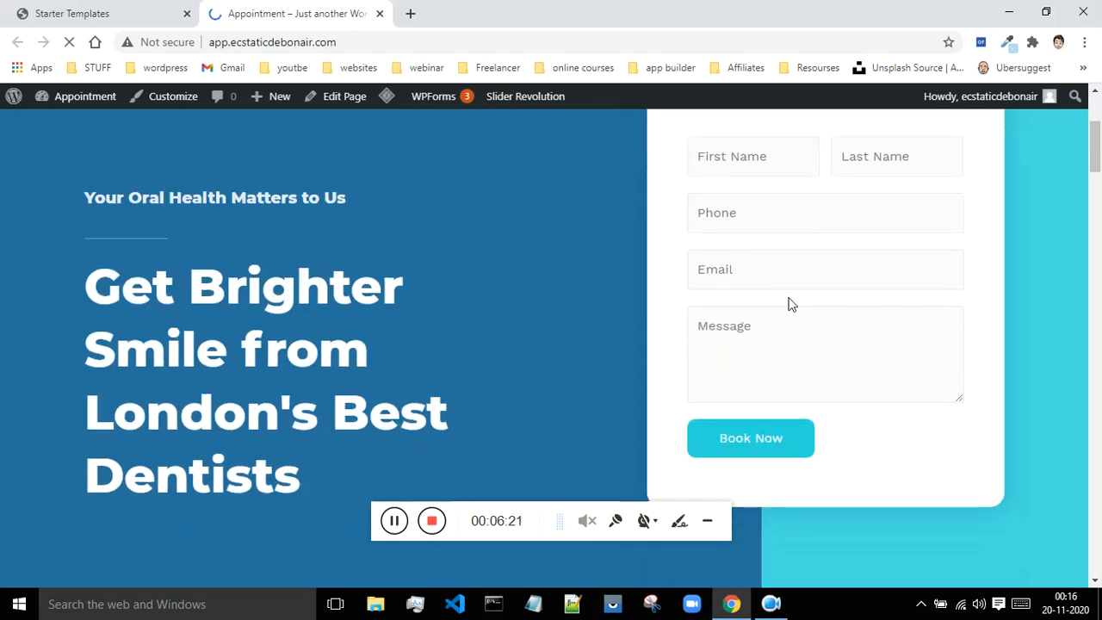
{"action": "scroll", "coordinate": [789, 302], "scroll_direction": "up", "scroll_amount": 2}
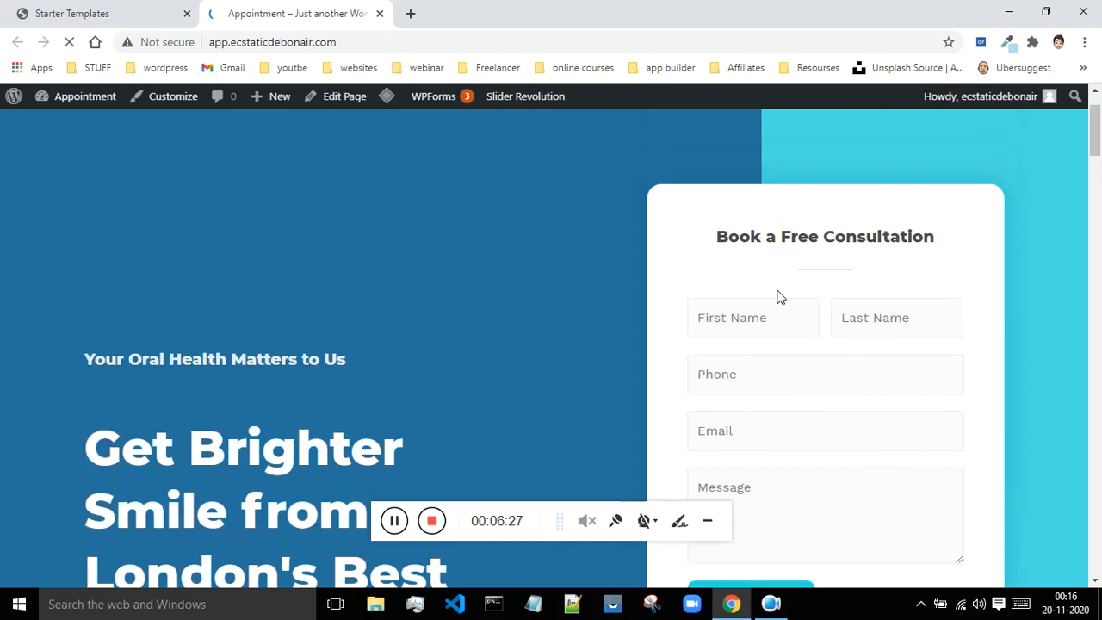
- Examine the home page sections below the consultation form as far as Our Procedures, and return to the page header
{"action": "scroll", "coordinate": [778, 297], "scroll_direction": "down", "scroll_amount": 5}
{"action": "scroll", "coordinate": [736, 277], "scroll_direction": "down", "scroll_amount": 3}
{"action": "scroll", "coordinate": [775, 292], "scroll_direction": "down", "scroll_amount": 3}
{"action": "scroll", "coordinate": [815, 303], "scroll_direction": "up", "scroll_amount": 3}
{"action": "scroll", "coordinate": [783, 296], "scroll_direction": "up", "scroll_amount": 4}
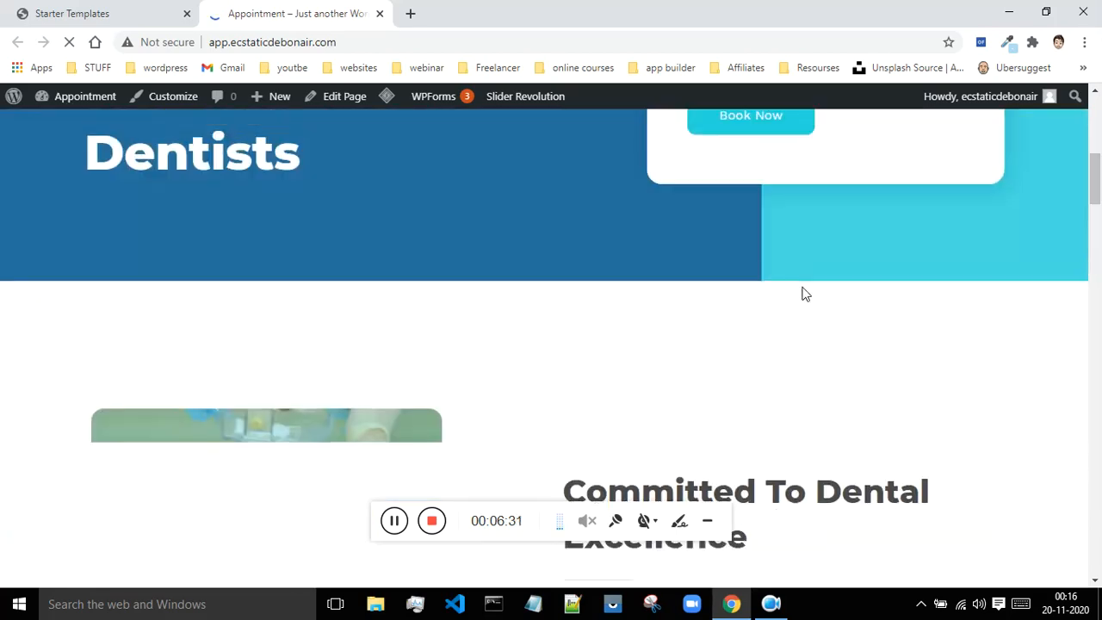
{"action": "scroll", "coordinate": [801, 294], "scroll_direction": "up", "scroll_amount": 6}
{"action": "scroll", "coordinate": [832, 306], "scroll_direction": "down", "scroll_amount": 5}
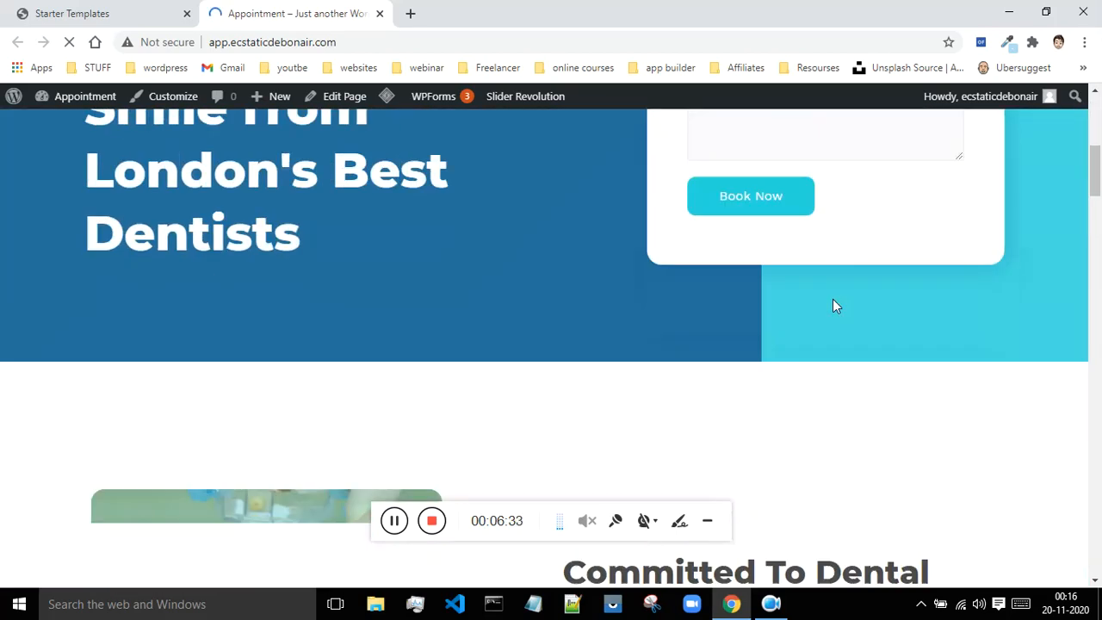
{"action": "scroll", "coordinate": [832, 306], "scroll_direction": "down", "scroll_amount": 9}
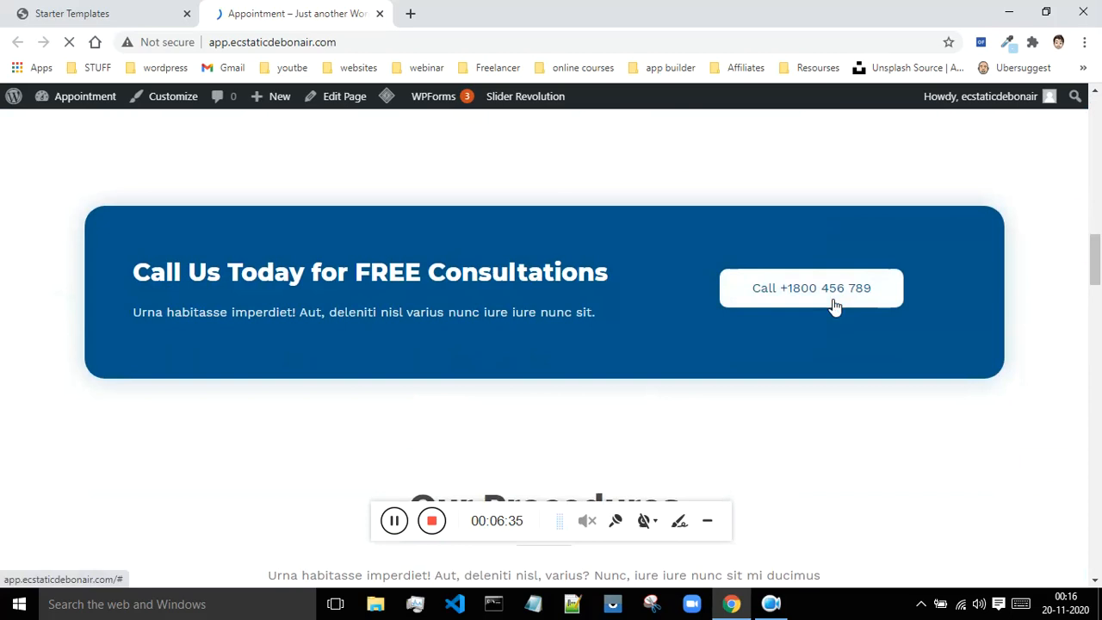
{"action": "scroll", "coordinate": [832, 306], "scroll_direction": "down", "scroll_amount": 6}
{"action": "scroll", "coordinate": [833, 306], "scroll_direction": "up", "scroll_amount": 14}
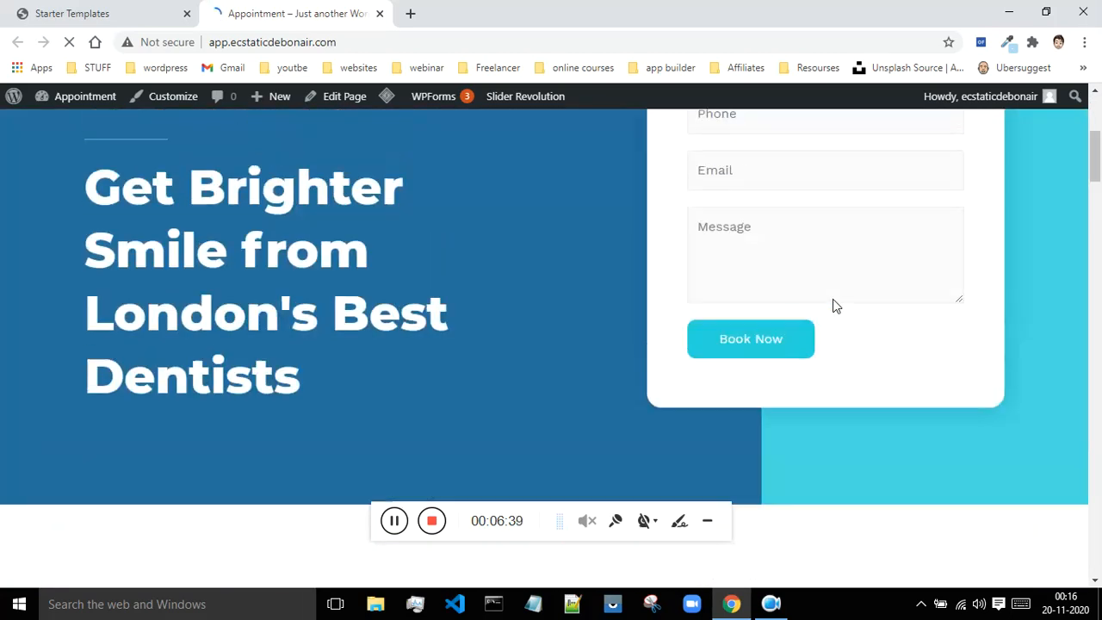
{"action": "scroll", "coordinate": [833, 305], "scroll_direction": "up", "scroll_amount": 4}
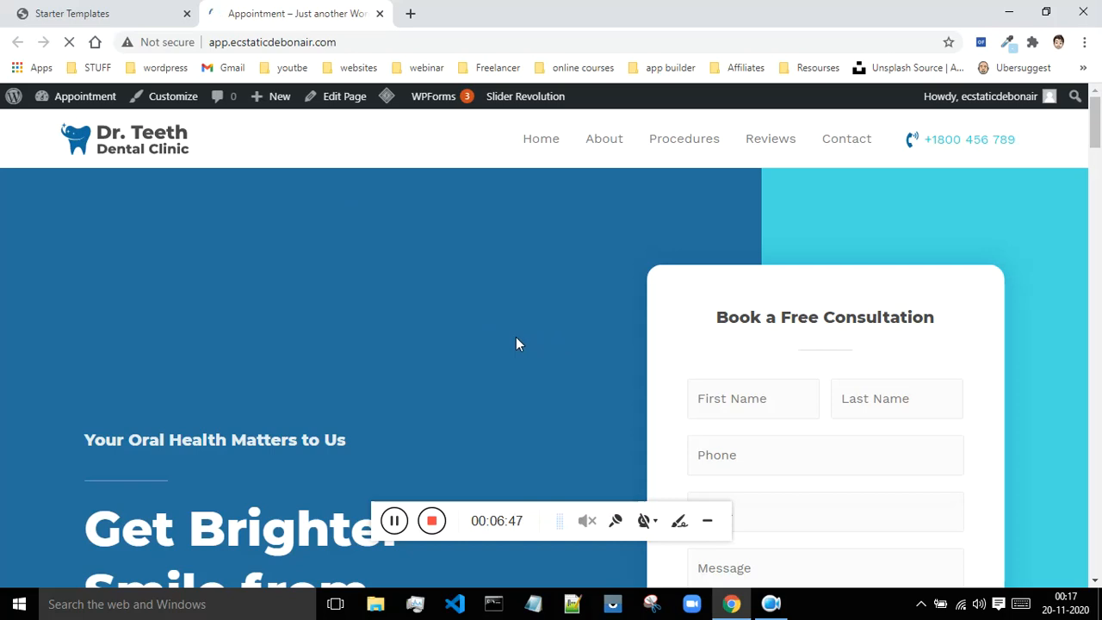
- Return to the WordPress admin, dismiss the import message and bring up the Bookmify plugin's pages
{"action": "left_click", "coordinate": [111, 12]}
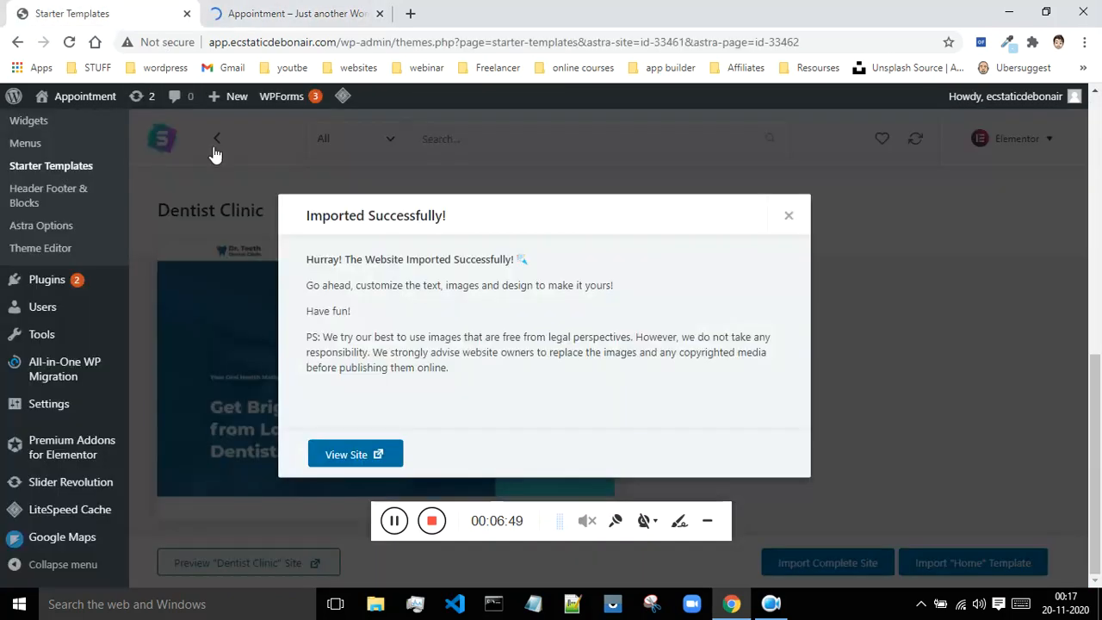
{"action": "scroll", "coordinate": [83, 288], "scroll_direction": "up", "scroll_amount": 7}
{"action": "mouse_move", "coordinate": [74, 171]}
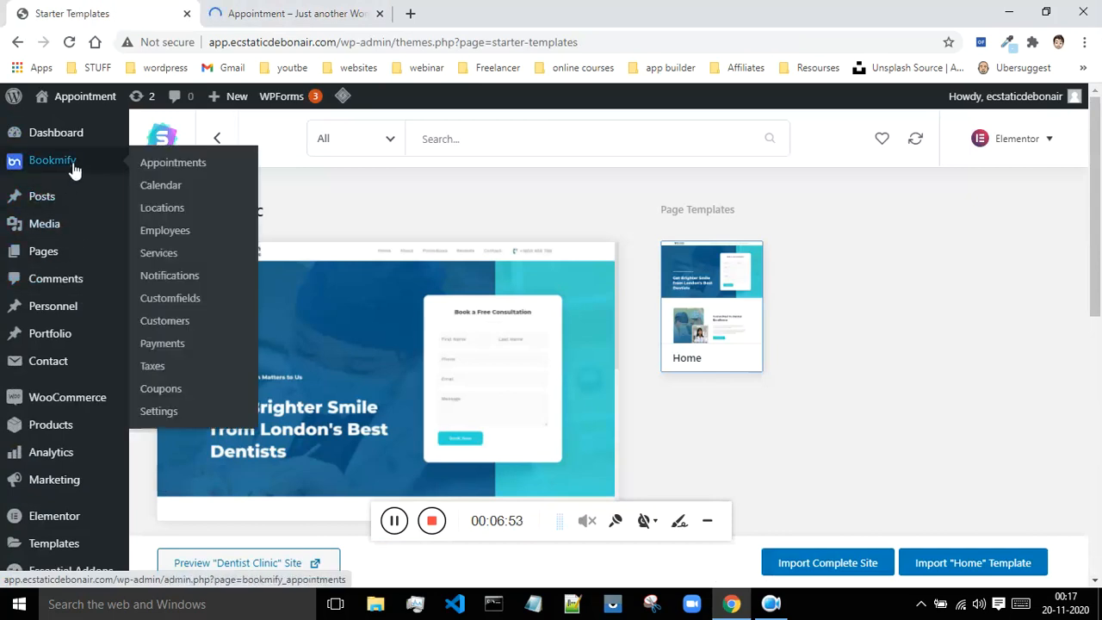